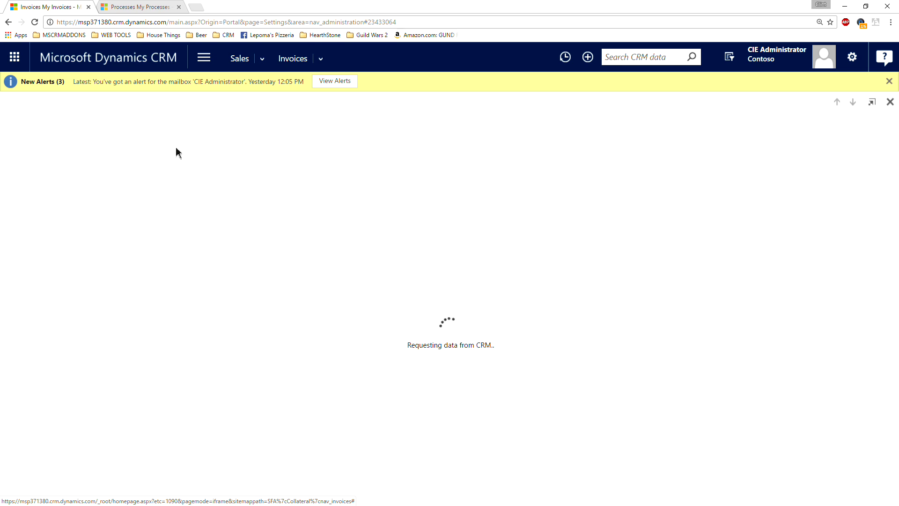
Dismiss the alert bar and start a document for the Home PC invoice with "Let me decide every step" and the Invoice.docx template
click(889, 81)
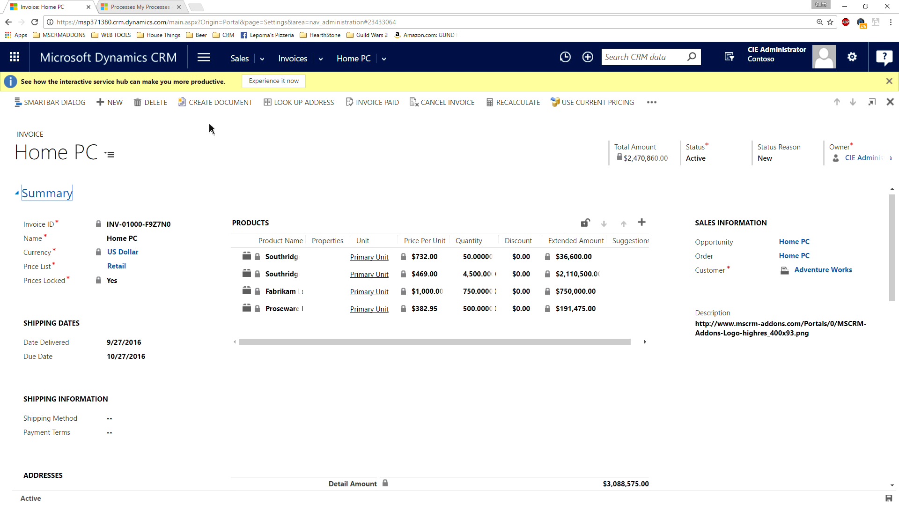
click(219, 107)
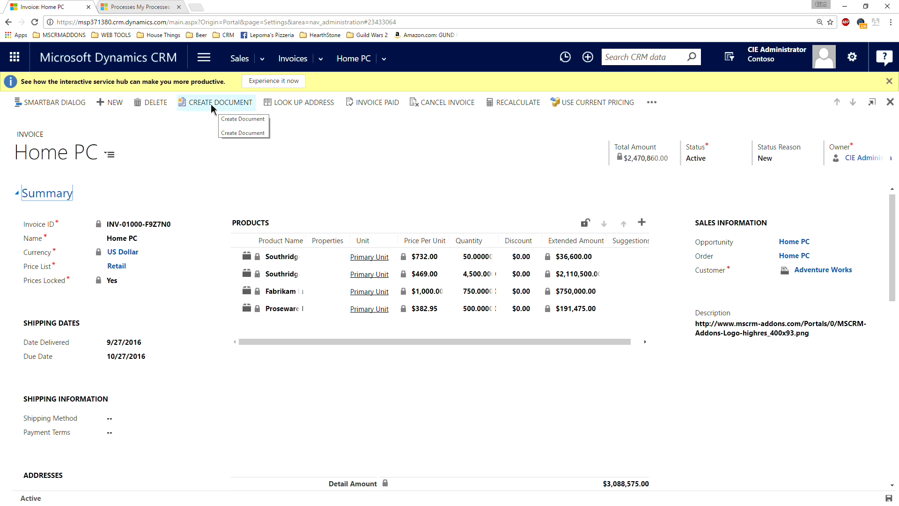
click(212, 106)
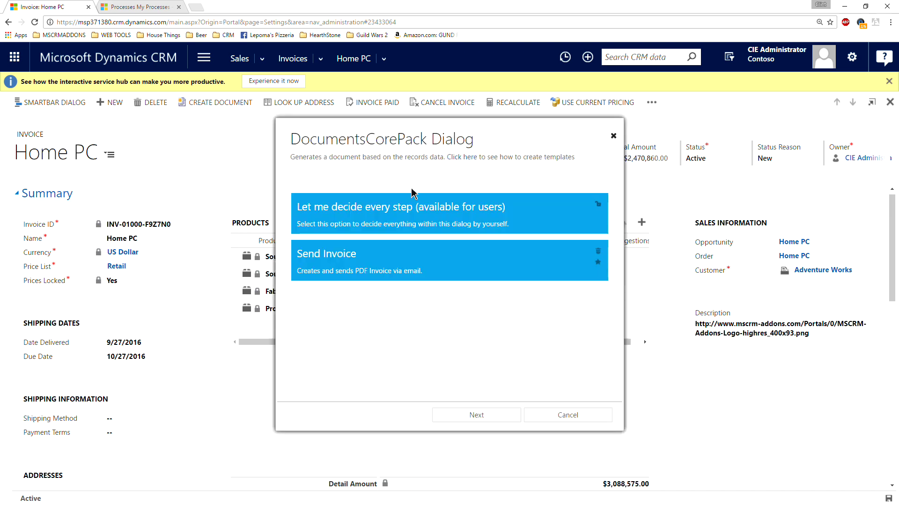
click(370, 211)
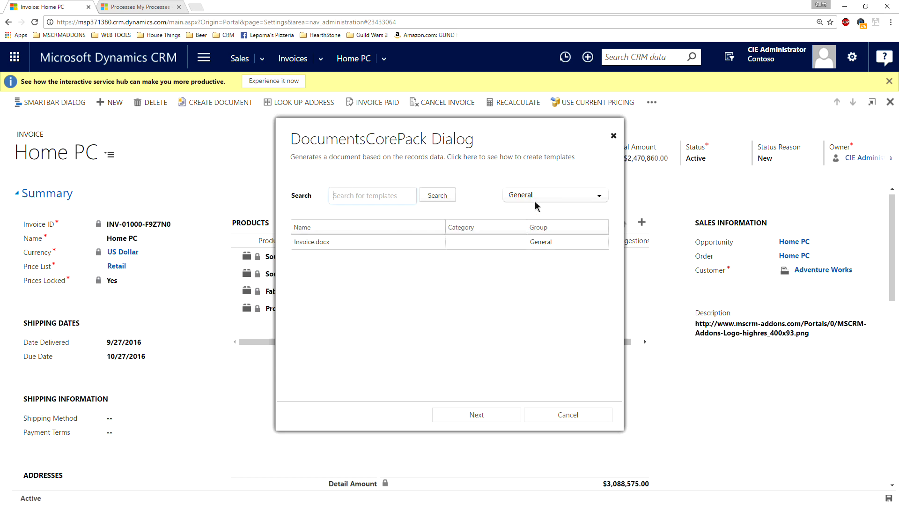
click(343, 251)
click(486, 416)
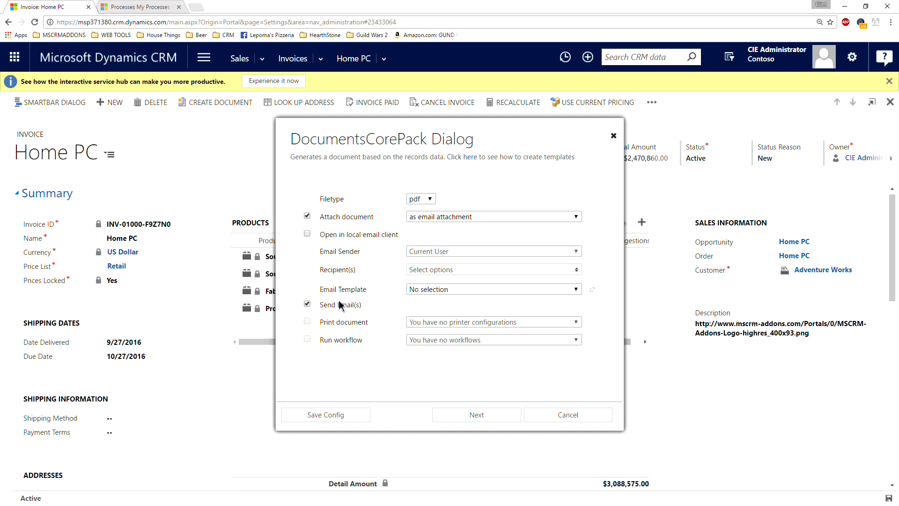
View the options for saving the document configuration and cancel the document creation
click(333, 414)
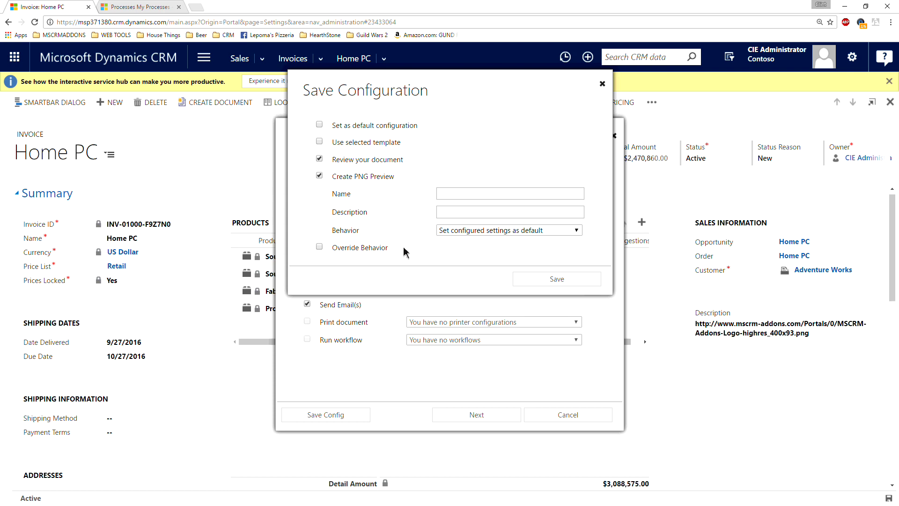
click(603, 84)
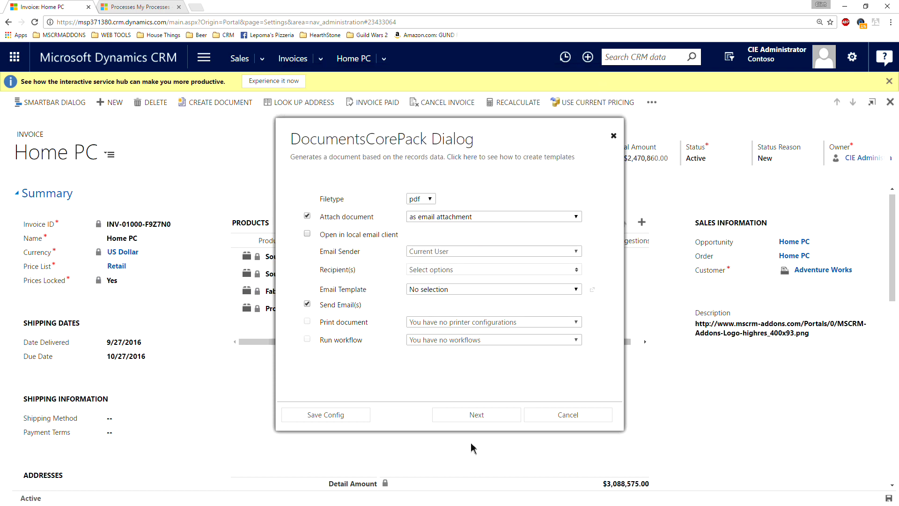
click(563, 413)
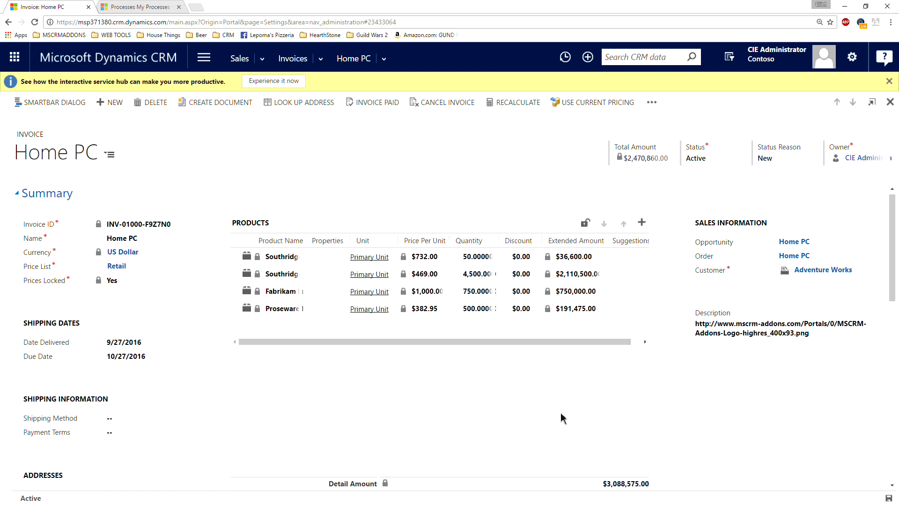
Generate the invoice document with the Send Invoice configuration, keeping Current User as sender and Adventure Works as recipient
click(218, 104)
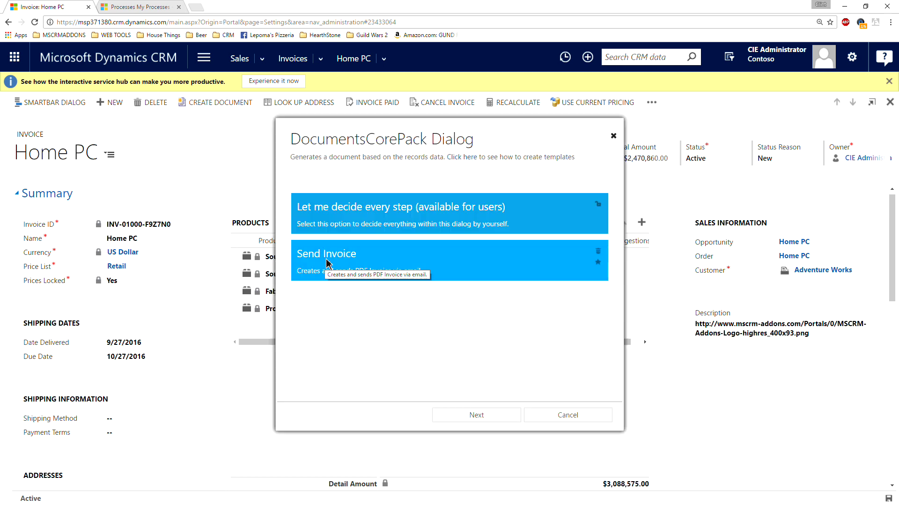
click(376, 261)
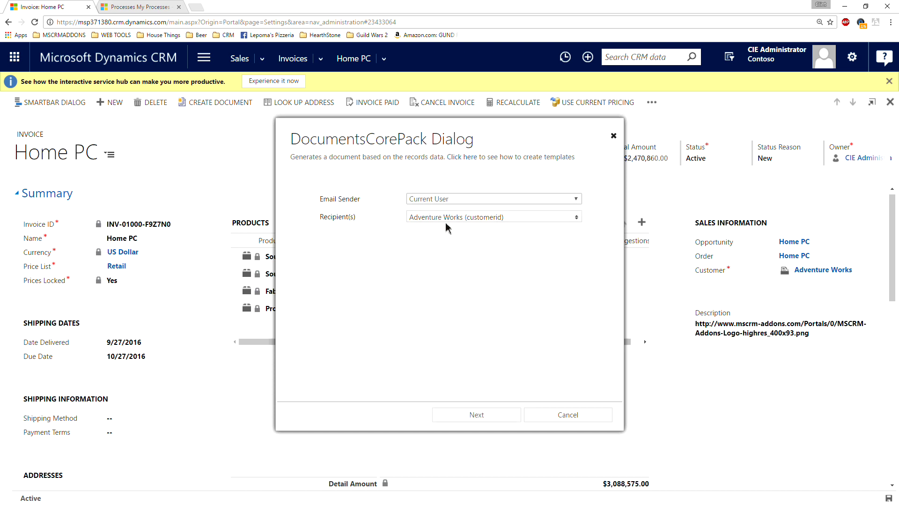
click(528, 220)
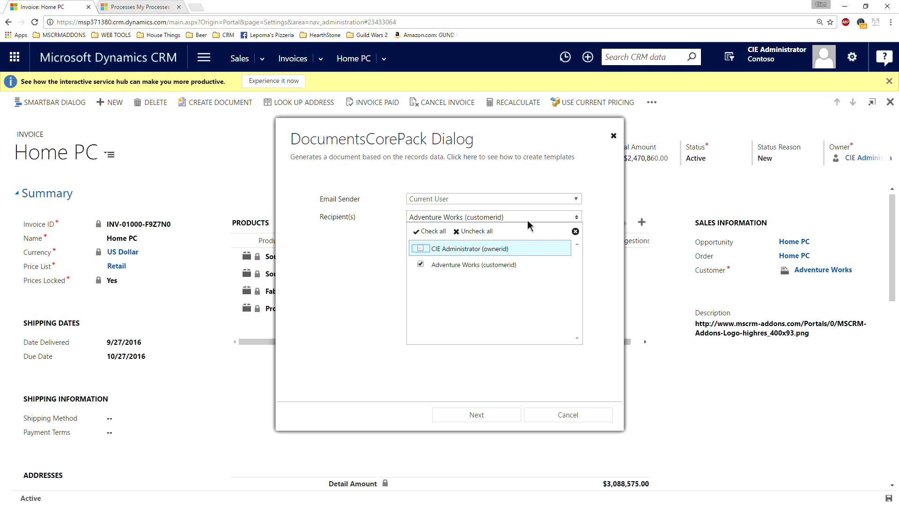
click(525, 218)
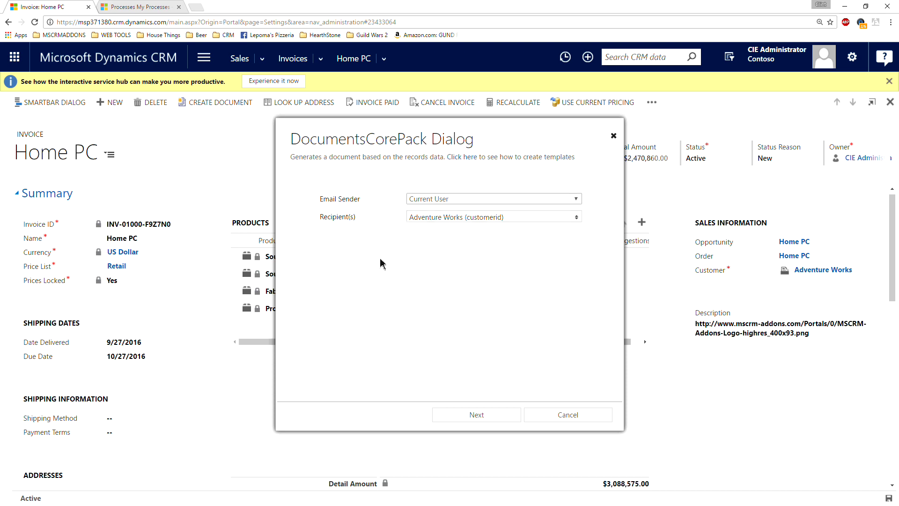
click(469, 416)
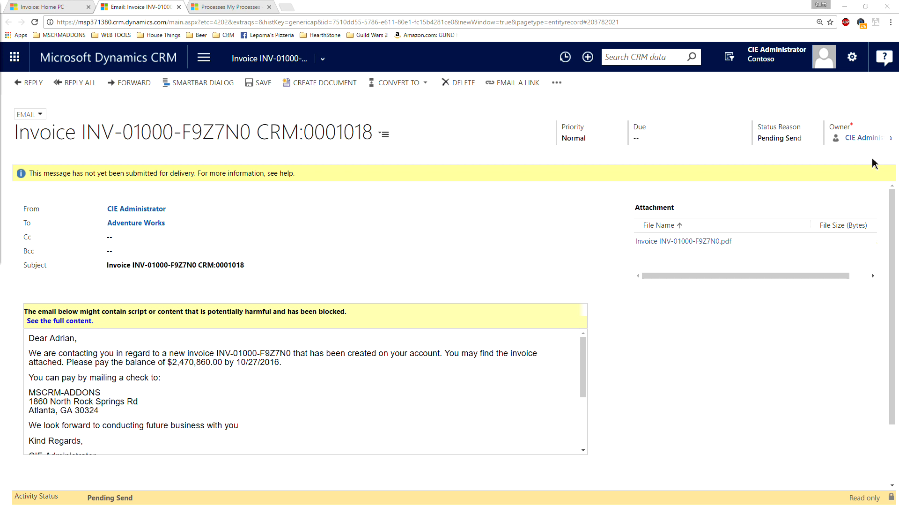
Switch to Outlook and examine the received invoice email's greeting, body text and signature logo
key(alt+Tab)
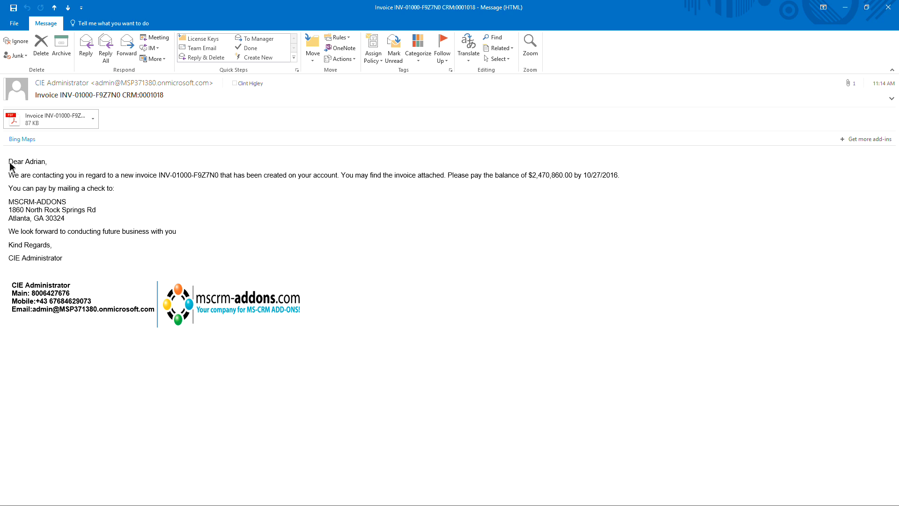
drag(11, 165, 52, 166)
click(36, 165)
double_click(36, 166)
triple_click(184, 178)
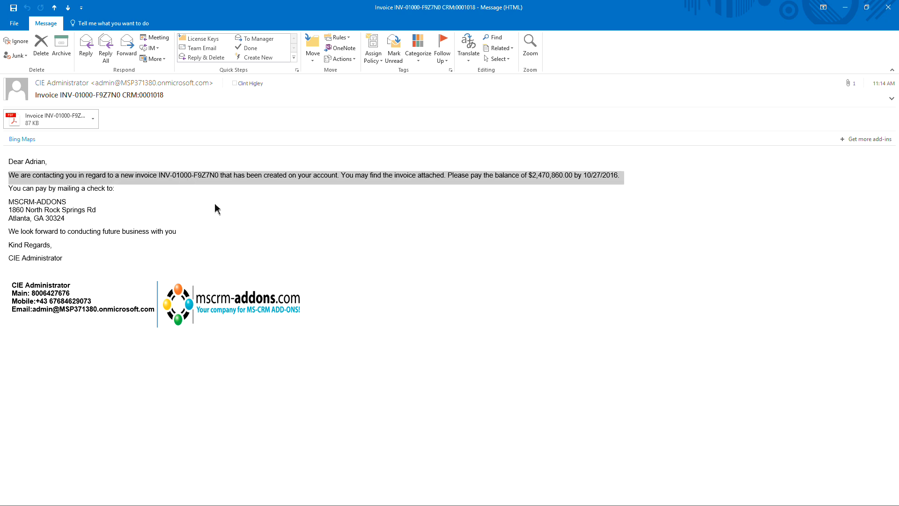
click(241, 315)
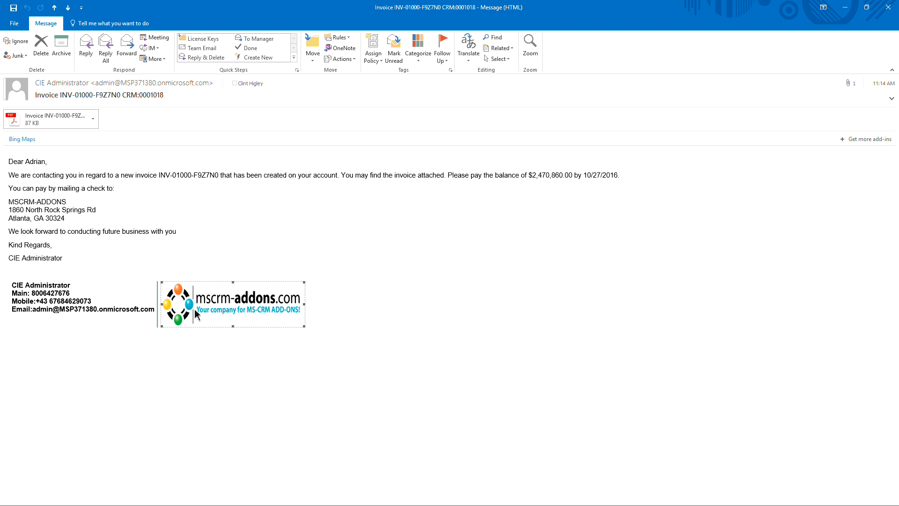
click(118, 260)
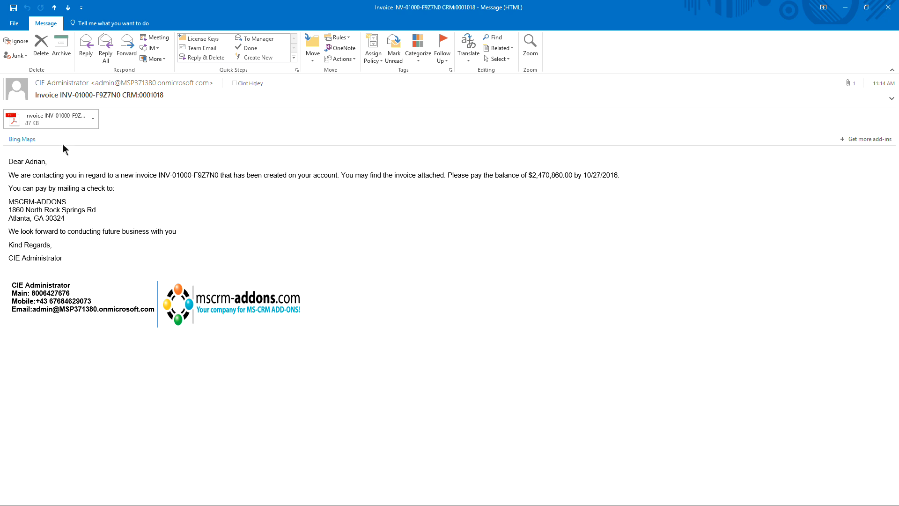
Preview the attached PDF invoice, examine its header, product lines and total, and close the message
click(51, 118)
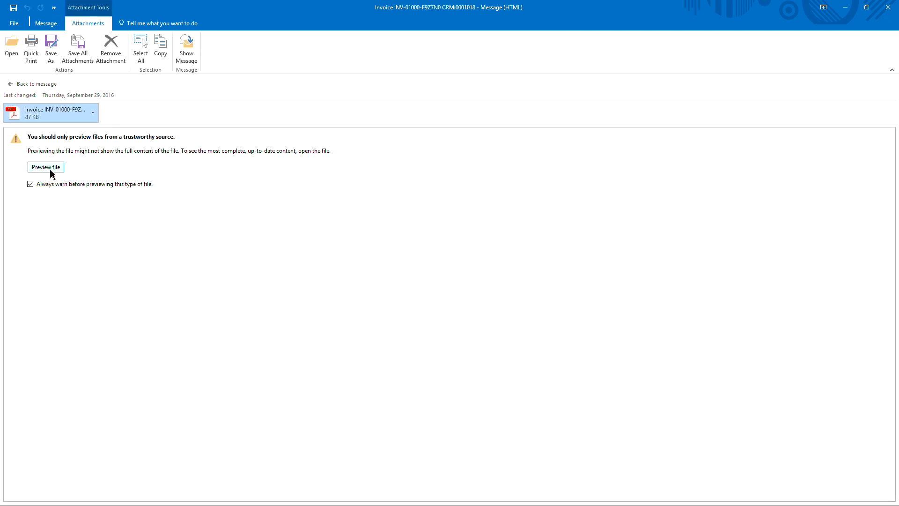
click(44, 169)
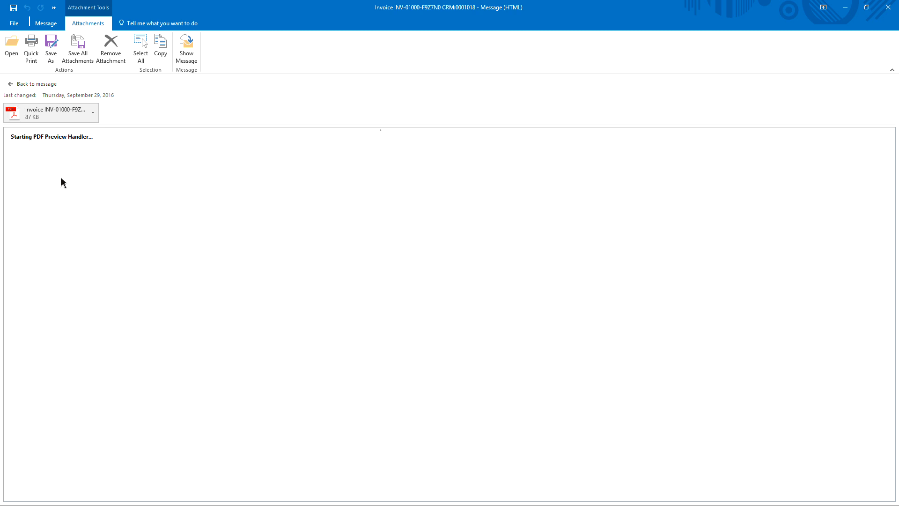
scroll(484, 288, down, 3)
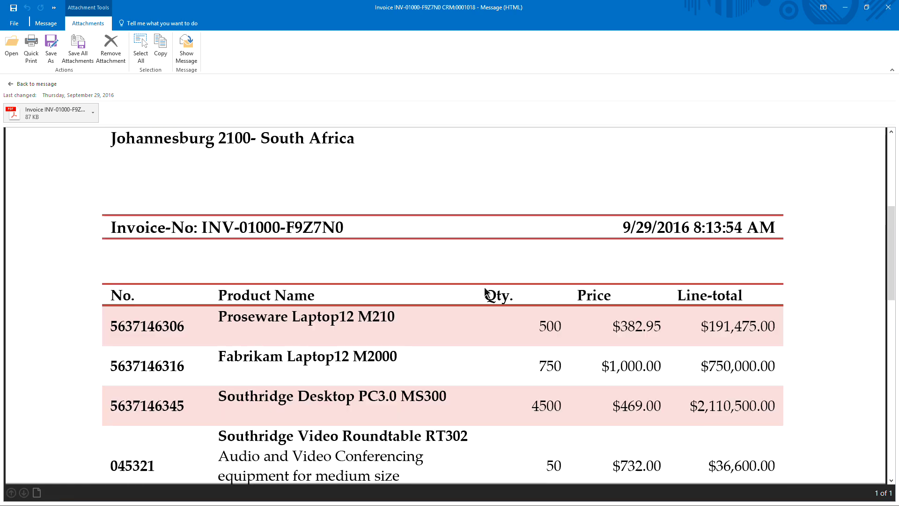
scroll(484, 287, down, 2)
scroll(485, 289, down, 1)
scroll(485, 289, up, 2)
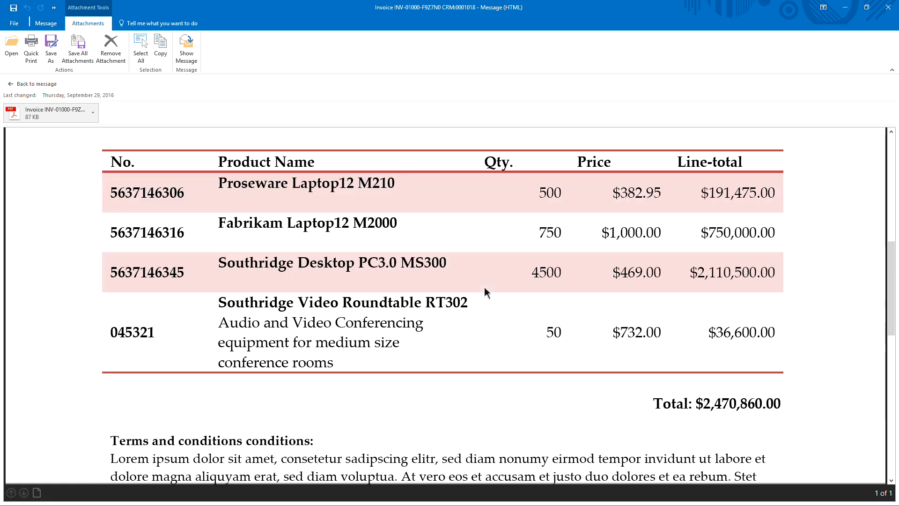
scroll(485, 290, up, 2)
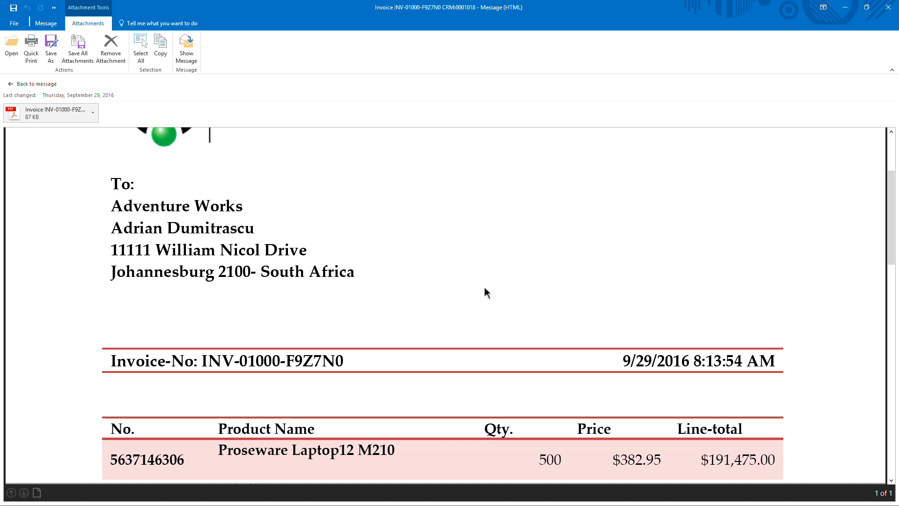
scroll(485, 287, up, 2)
scroll(484, 287, down, 4)
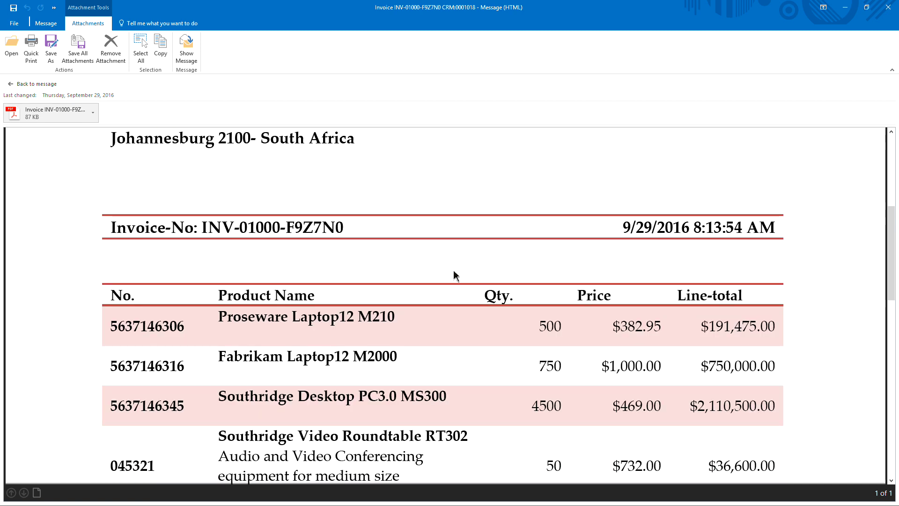
scroll(453, 273, down, 2)
scroll(453, 269, up, 5)
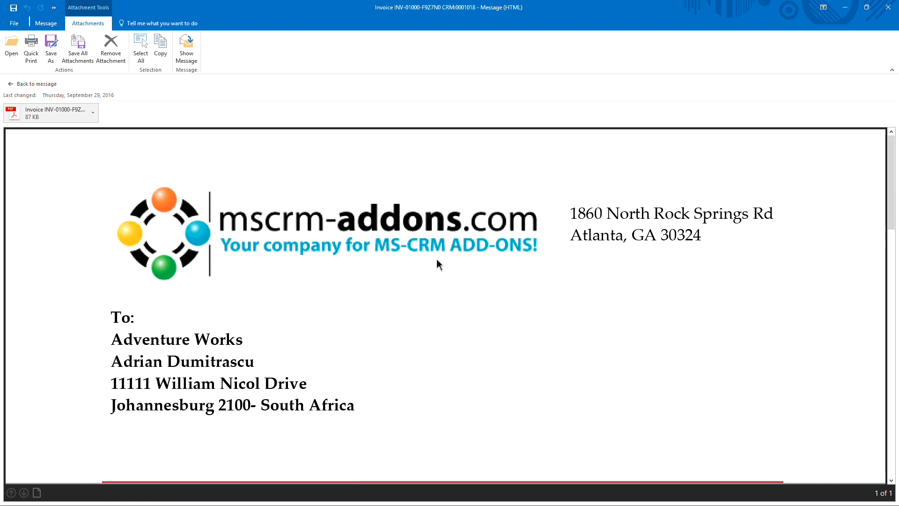
click(888, 9)
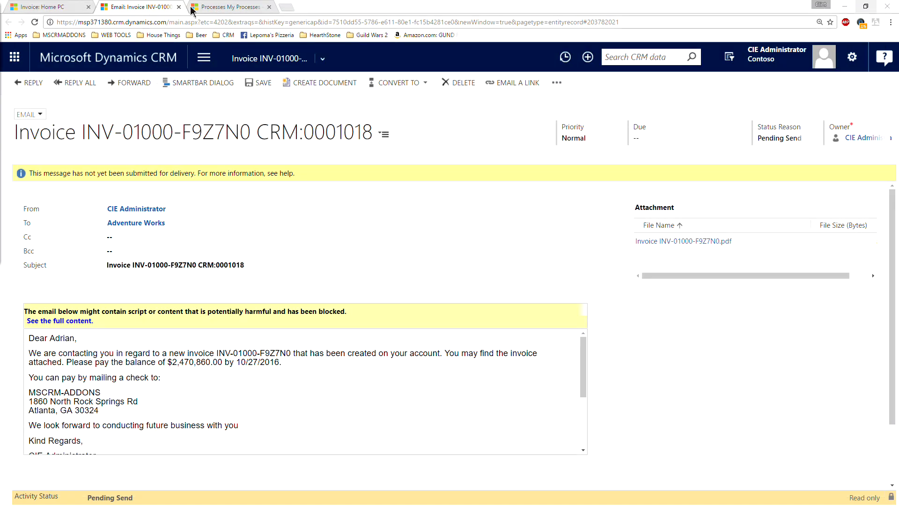
Close the email record in Dynamics CRM and open the Automated Payment-Confirmations workflow from the processes list
click(179, 7)
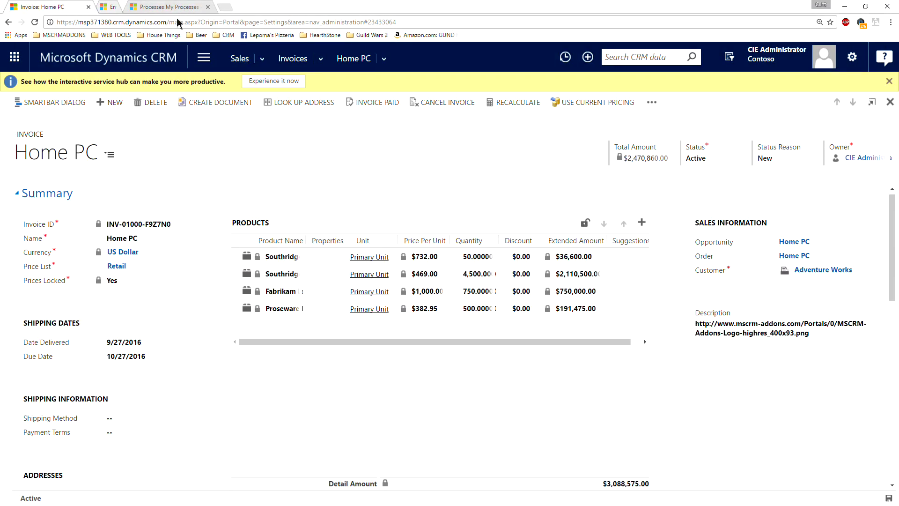
click(204, 103)
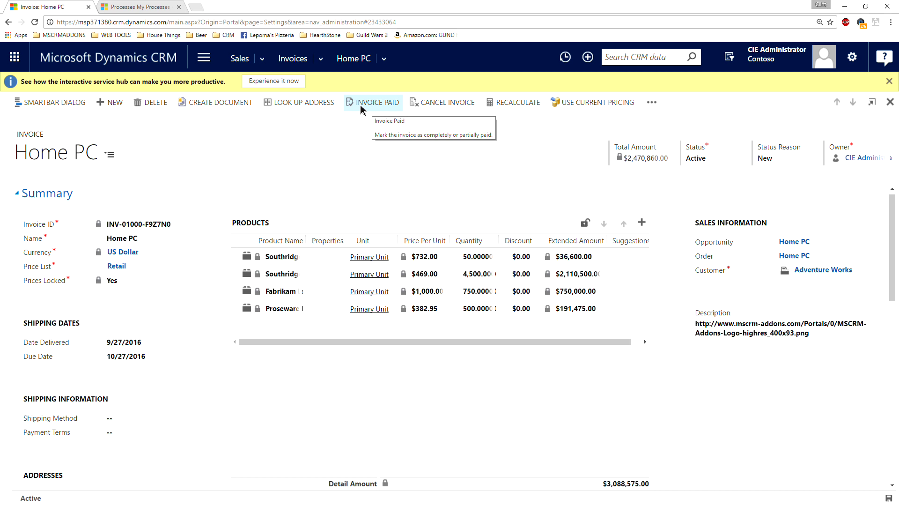
click(149, 8)
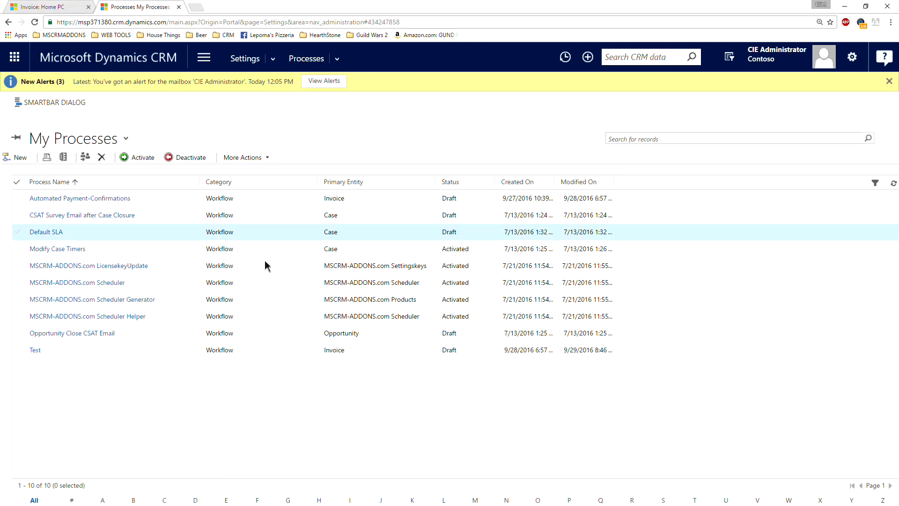
click(76, 201)
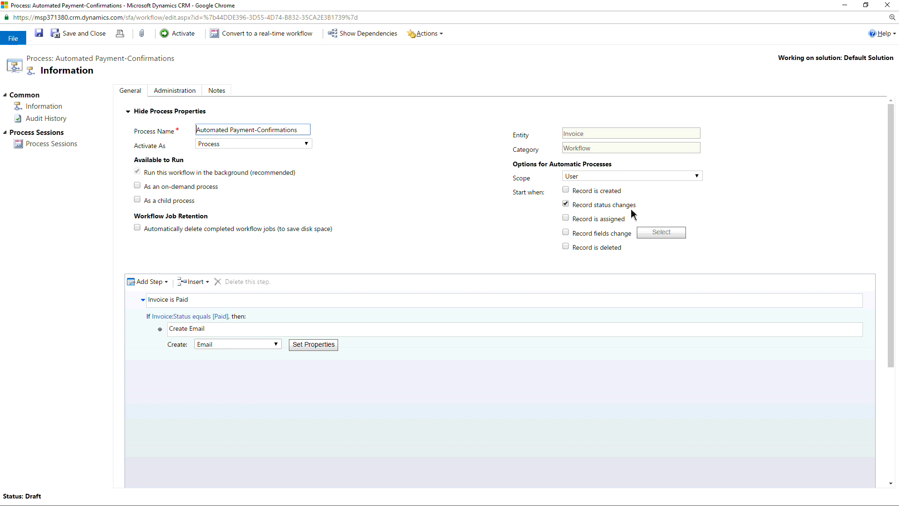
Review the Invoice is Paid condition and available step types, and open the Create Email step's properties in a maximized window
click(190, 302)
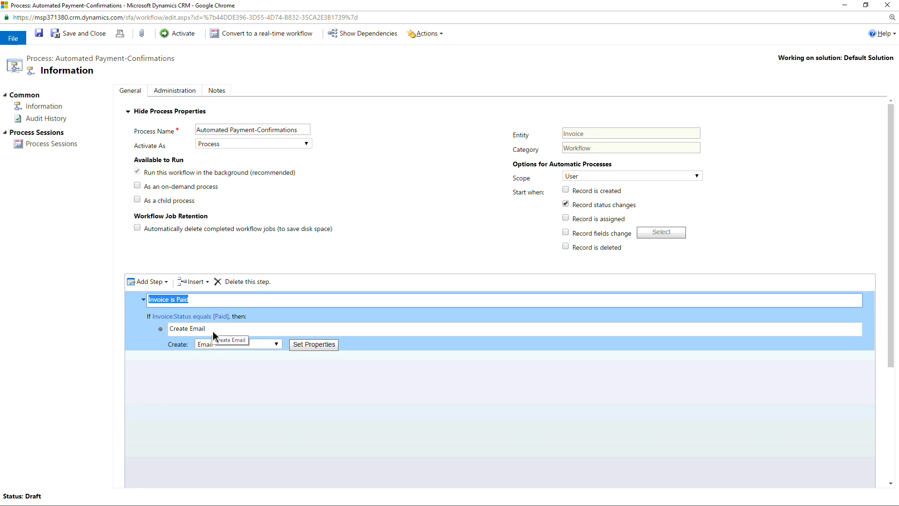
click(183, 346)
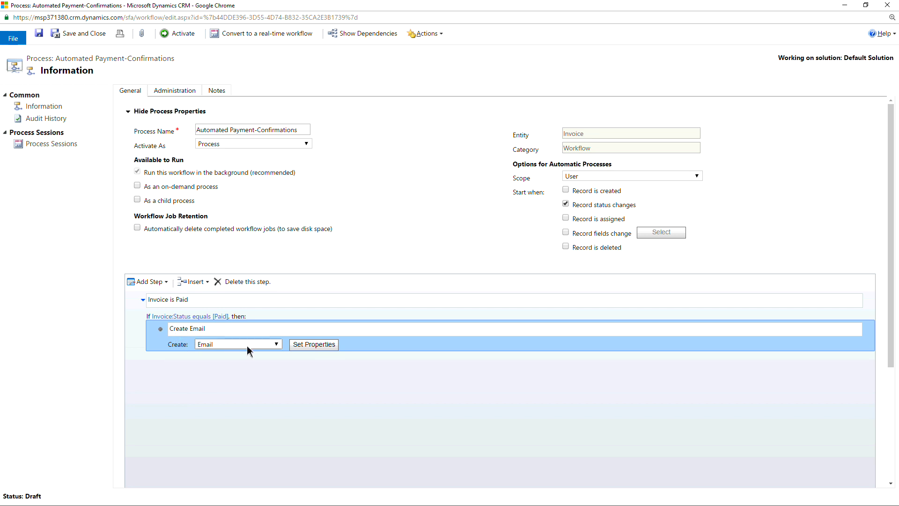
click(167, 284)
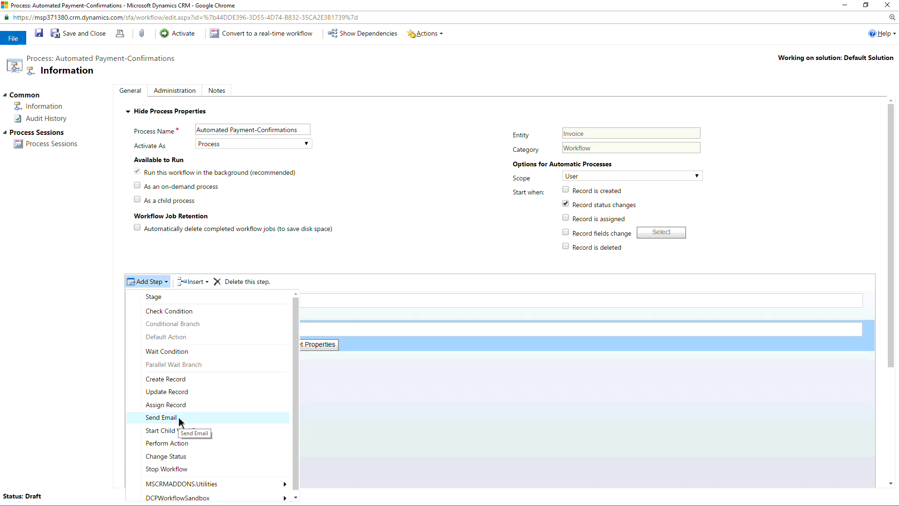
click(394, 385)
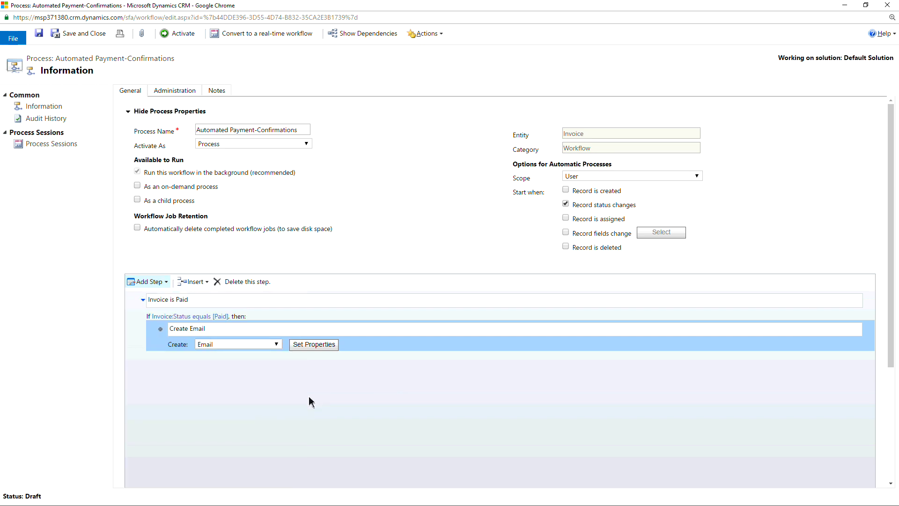
click(327, 348)
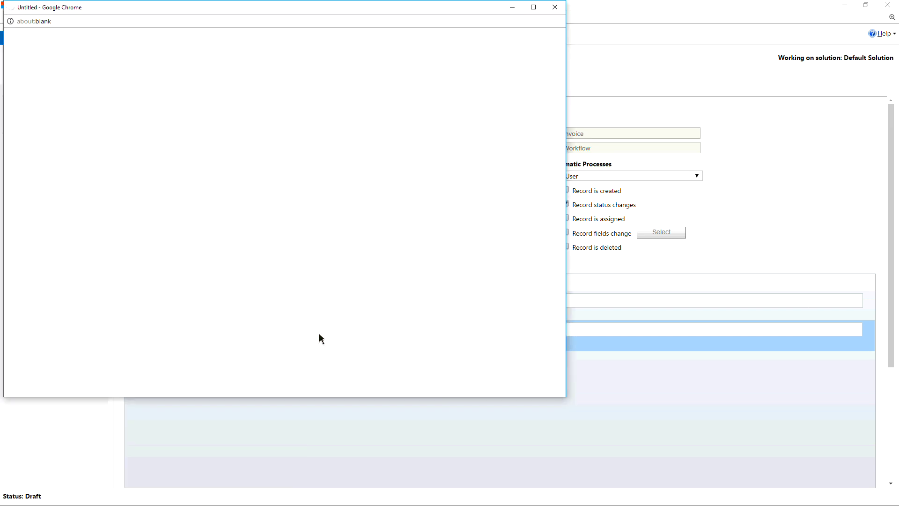
double_click(208, 10)
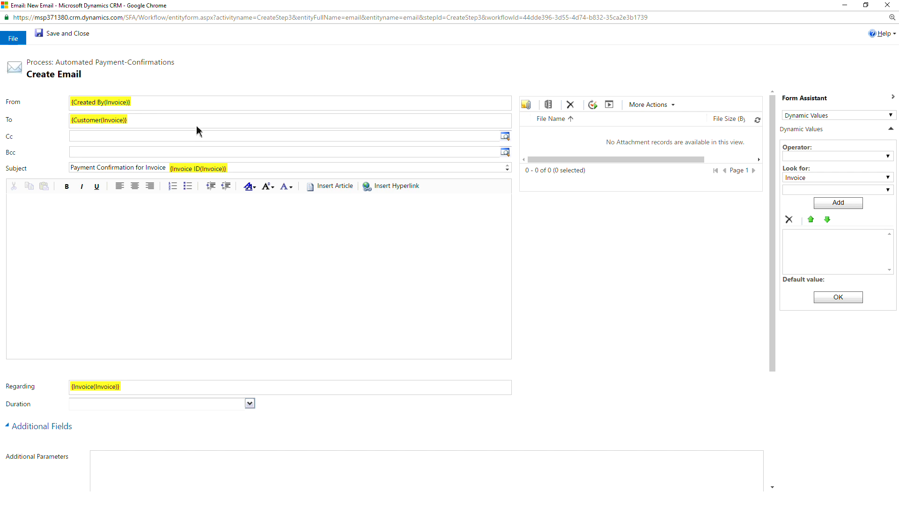
Examine the invoice fields and related entities available as dynamic values for the confirmation email's body
click(242, 170)
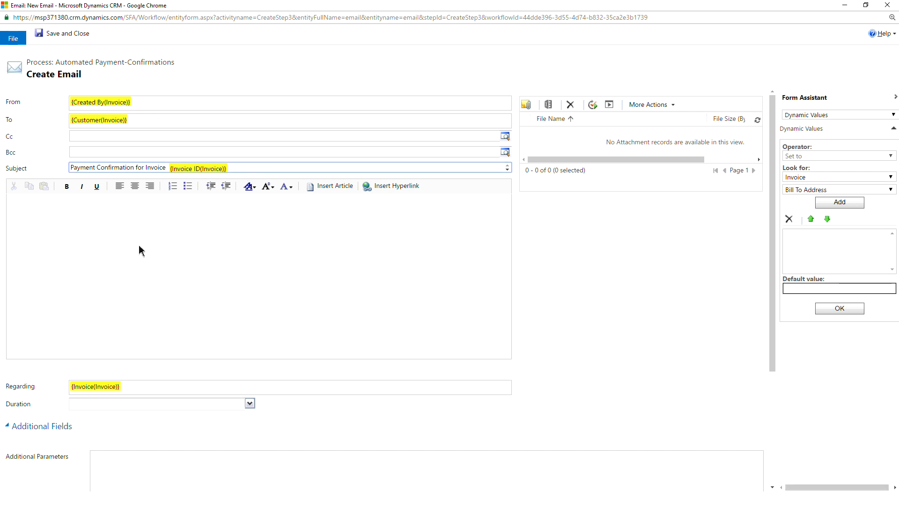
click(74, 222)
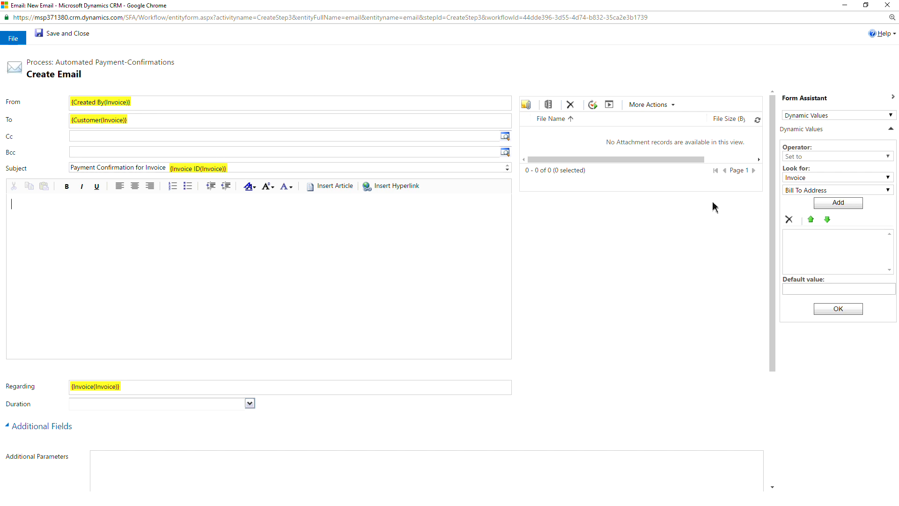
click(823, 190)
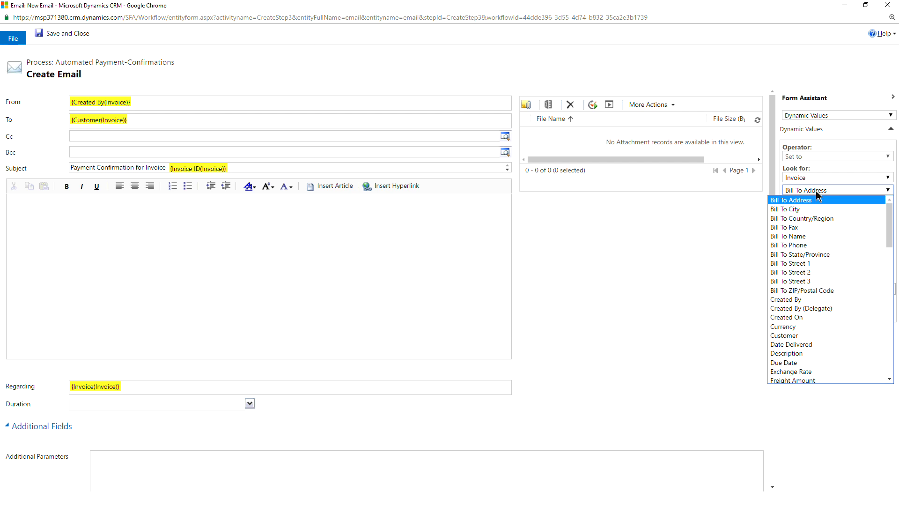
click(809, 200)
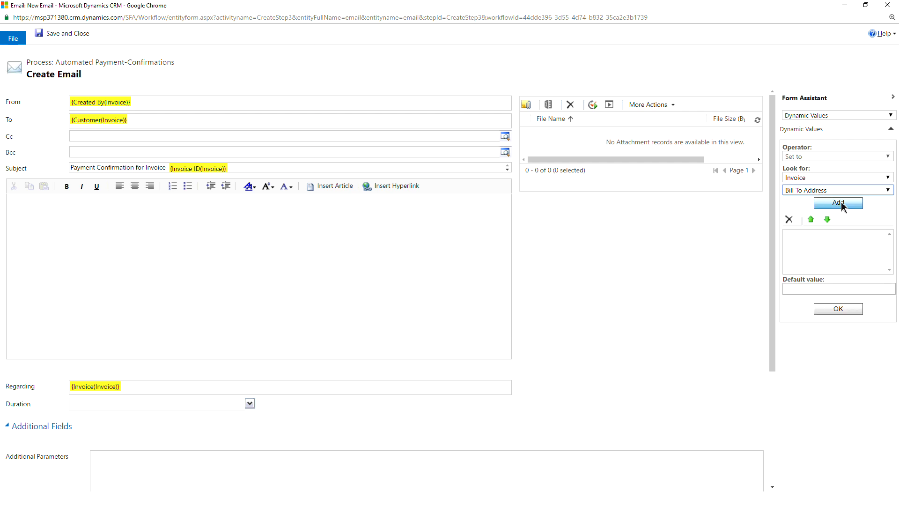
click(813, 178)
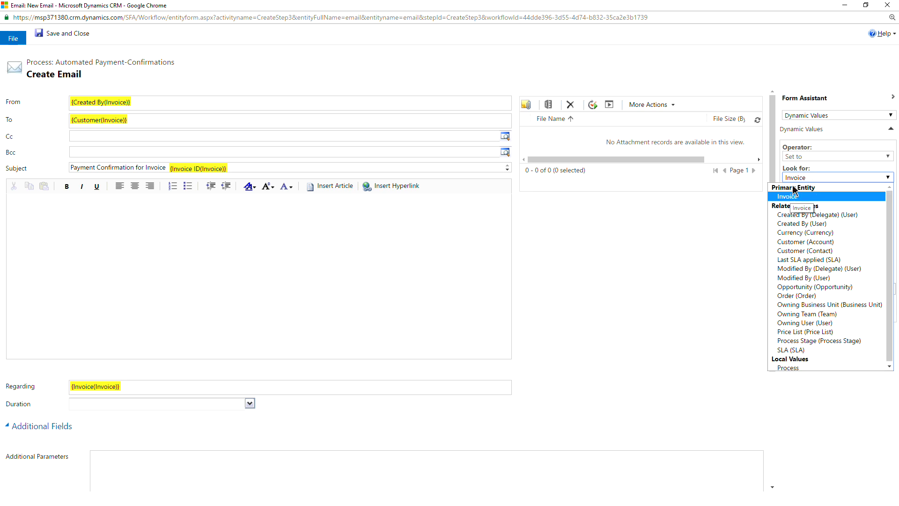
key(Down)
key(Down)
key(Down)
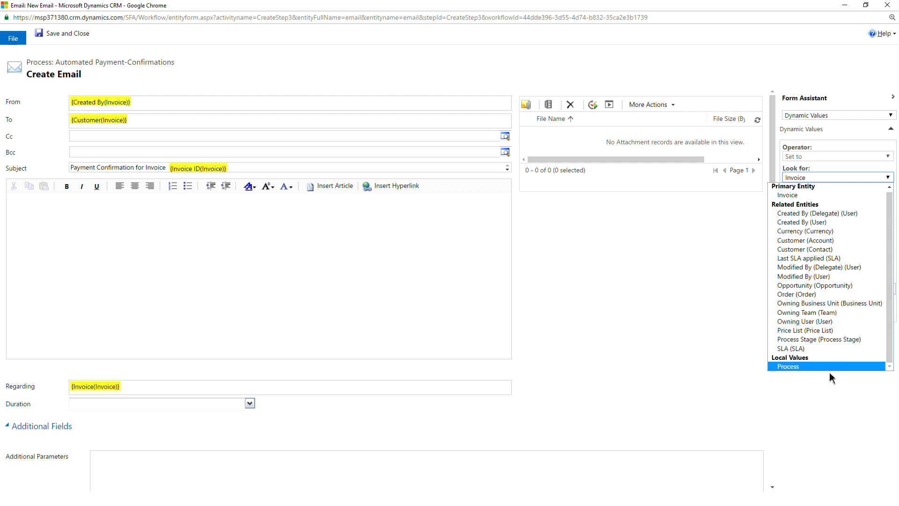
Insert the invoice's Bill To Address dynamic value into the email body
click(824, 166)
click(831, 191)
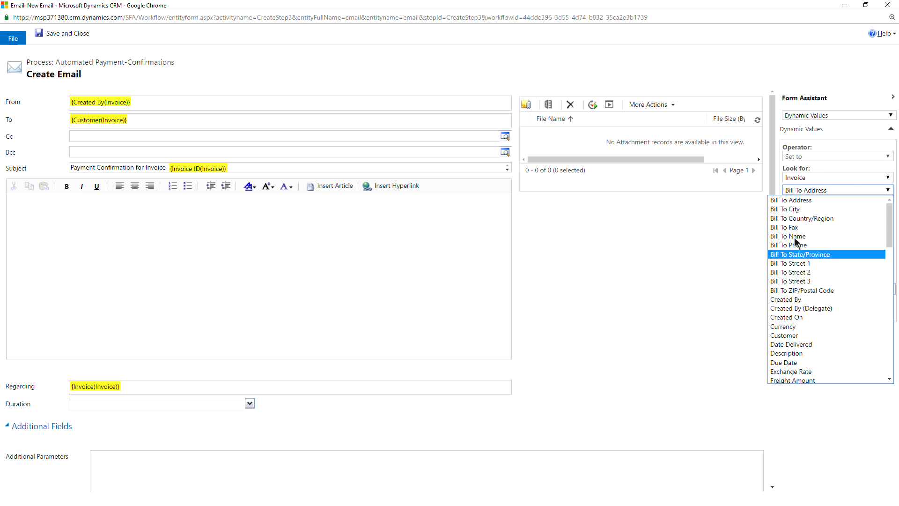
click(795, 200)
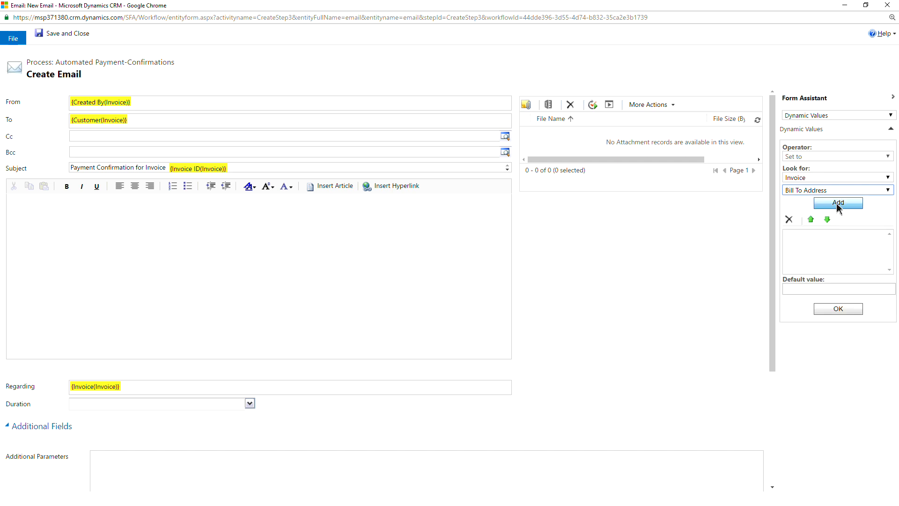
click(838, 204)
click(838, 310)
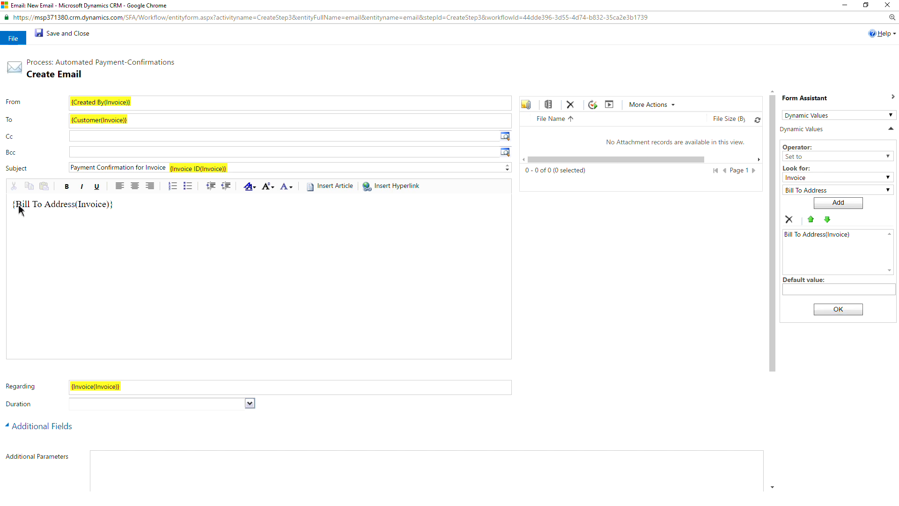
Replace the Bill To Address placeholder in the email body with the greeting "Dear"
double_click(81, 209)
drag(116, 205, 10, 204)
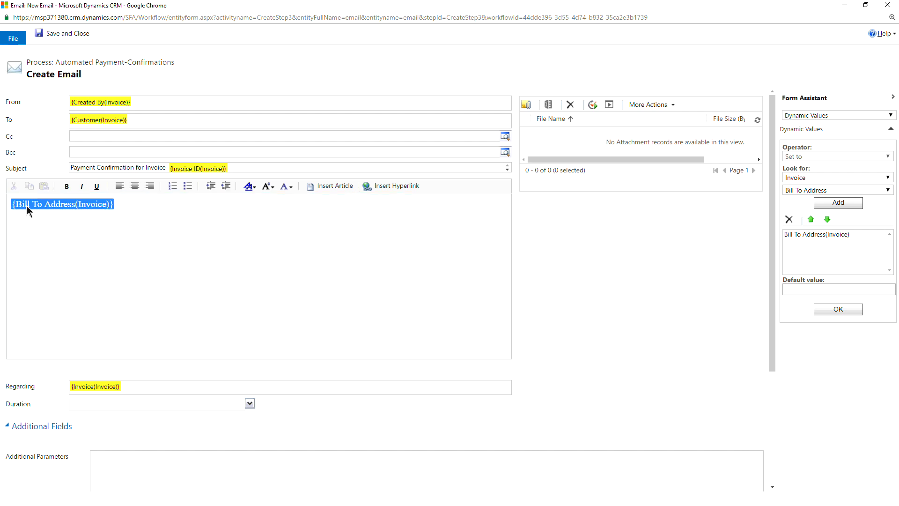
drag(132, 209, 16, 206)
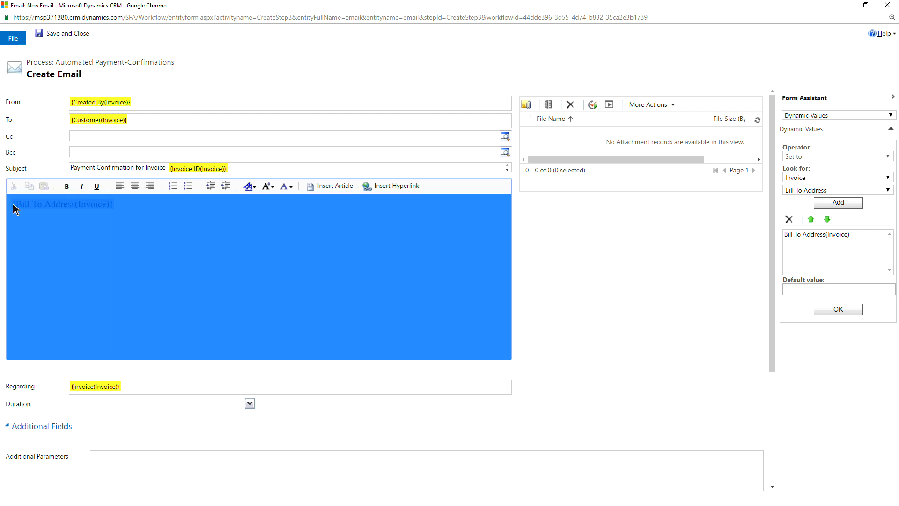
click(32, 208)
key(ctrl+a)
triple_click(117, 209)
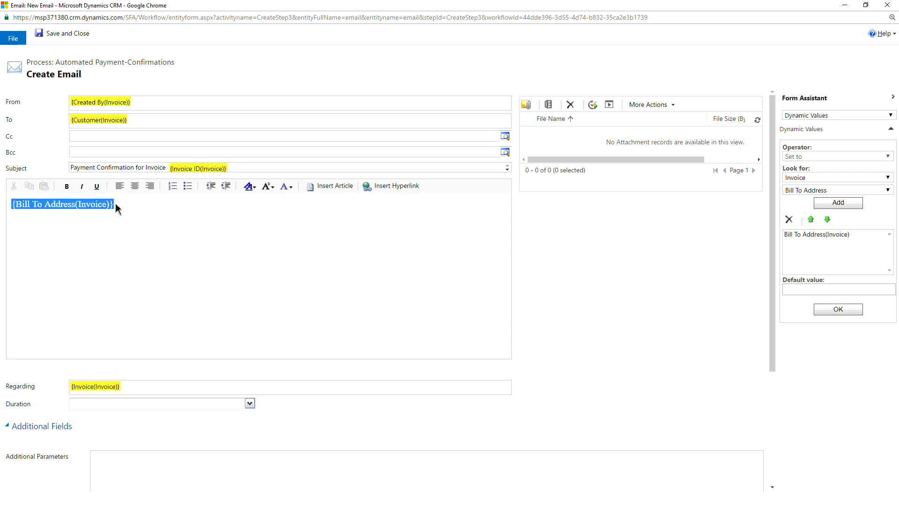
key(Delete)
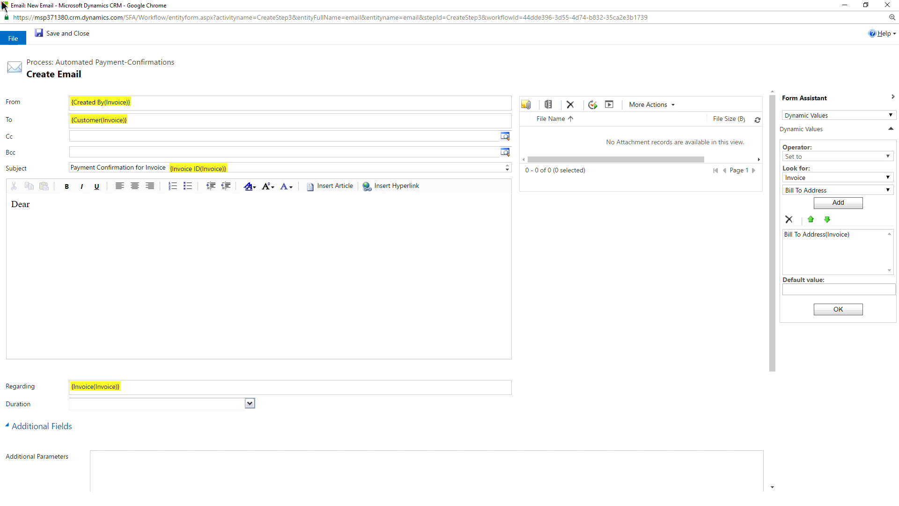
Delete the greeting from the email body and save and close the Create Email step's properties
click(842, 190)
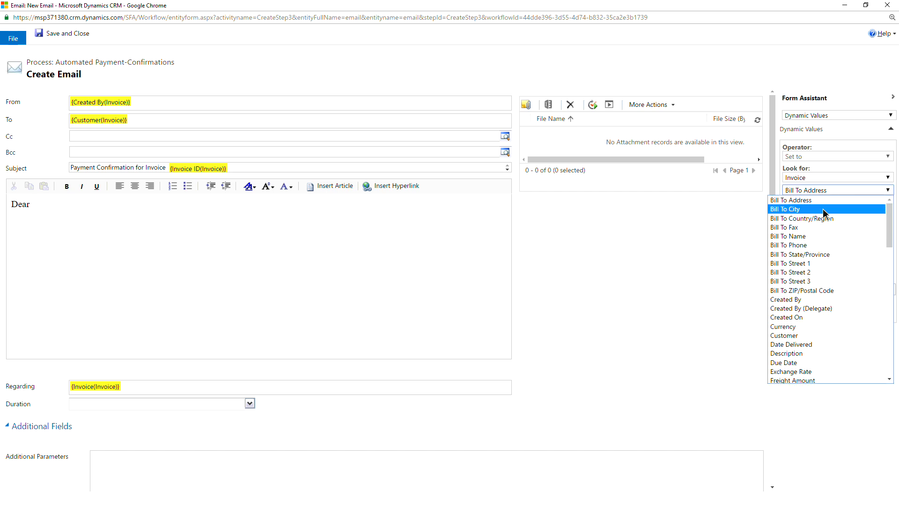
click(673, 241)
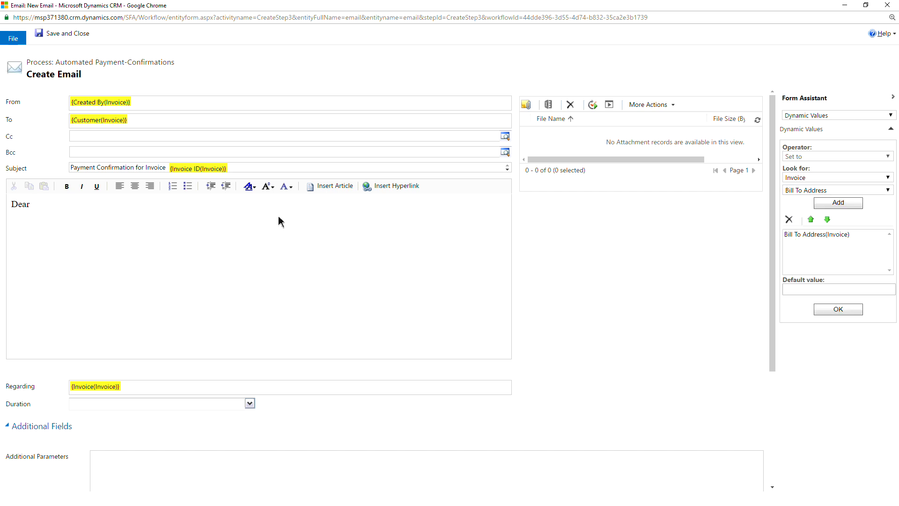
drag(24, 200, 11, 203)
key(Delete)
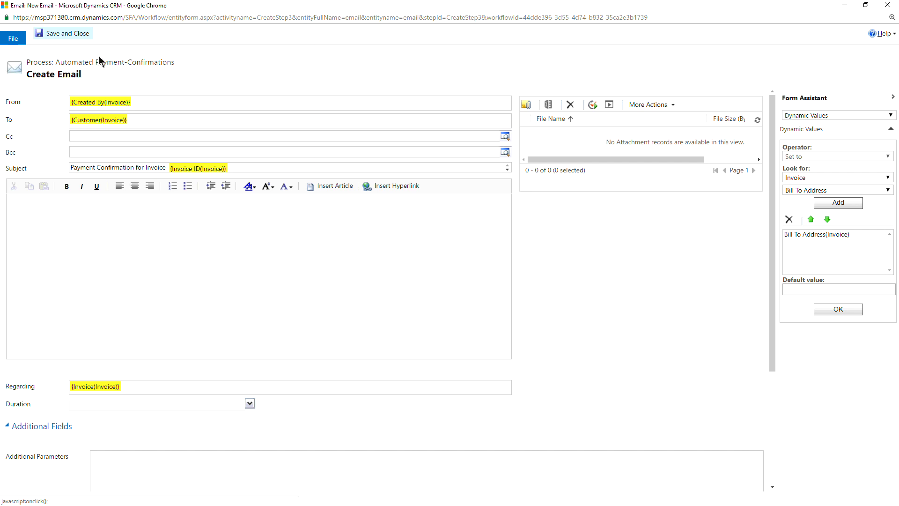
click(71, 33)
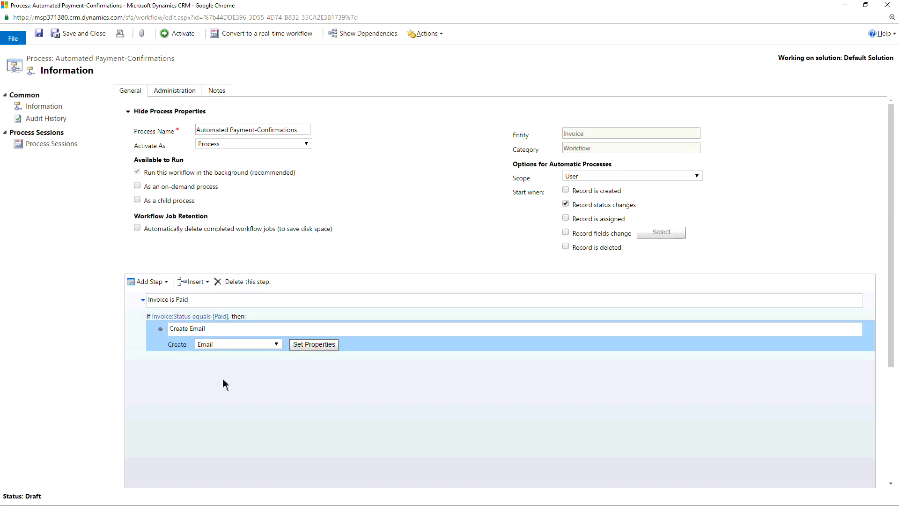
Add a Create Record step after the Create Email step and describe it as "Create Email Body"
click(167, 281)
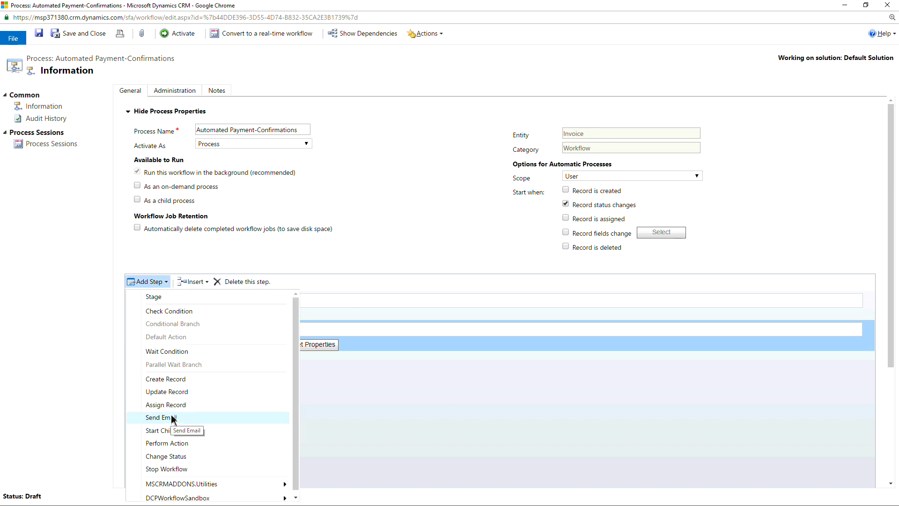
click(167, 383)
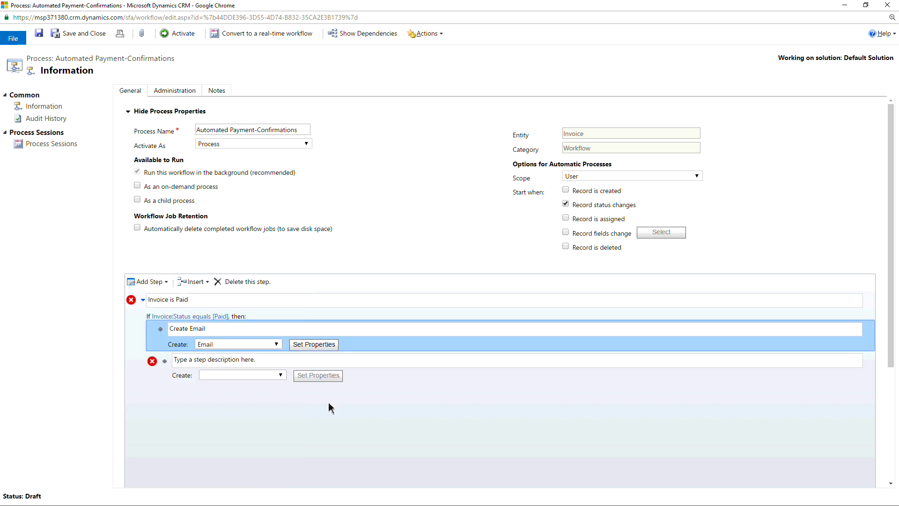
click(270, 361)
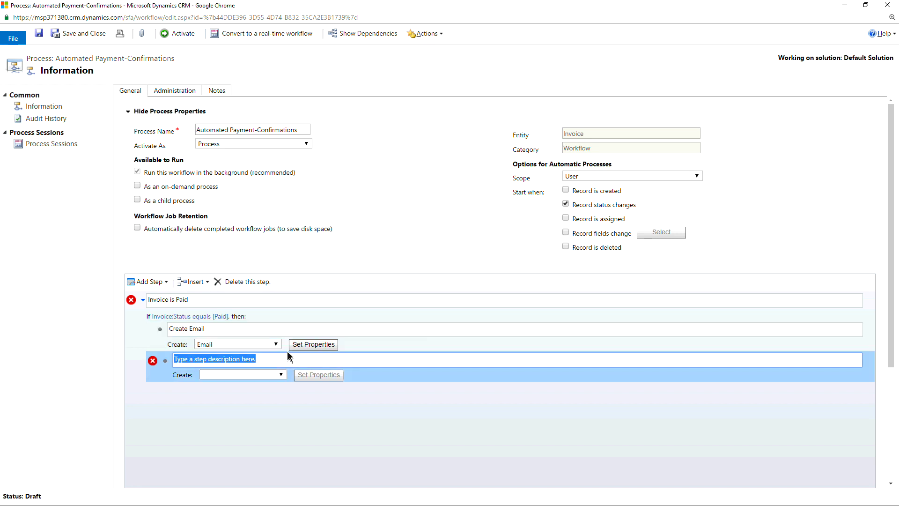
text(Create)
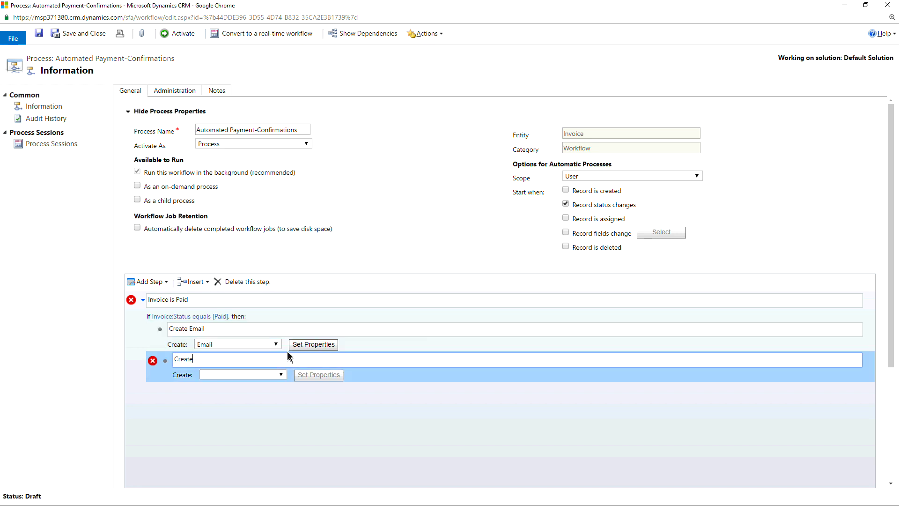
text( Email Body)
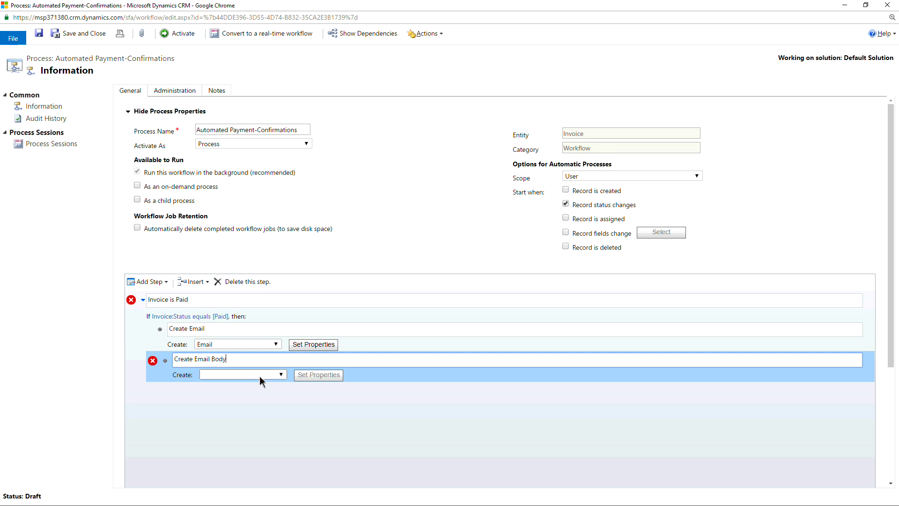
Set the new step to create an MSCRM-ADDONS.com AutoMergeWorkingItems record and open its properties
click(281, 375)
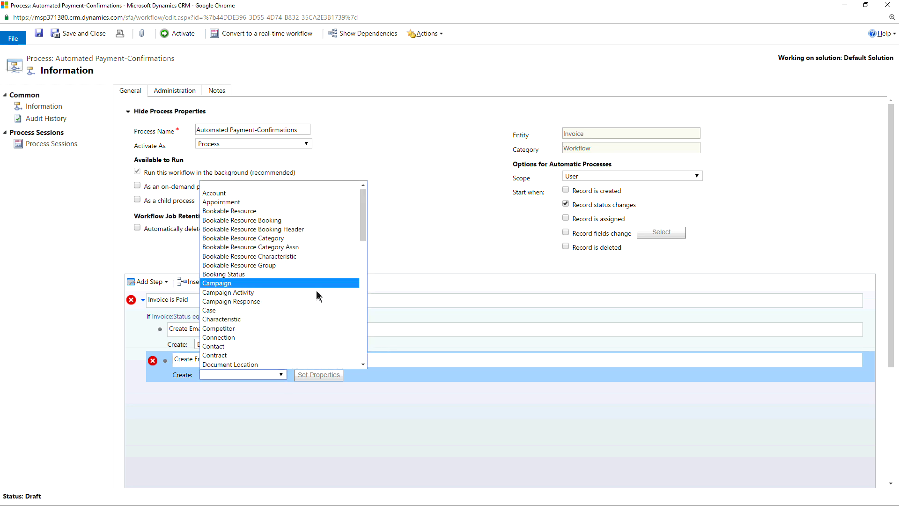
scroll(307, 323, down, 8)
scroll(311, 311, up, 4)
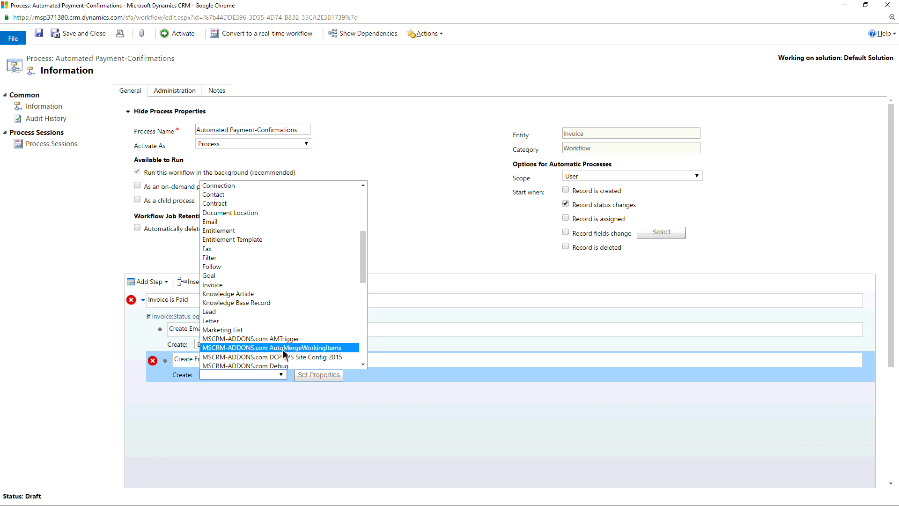
click(255, 348)
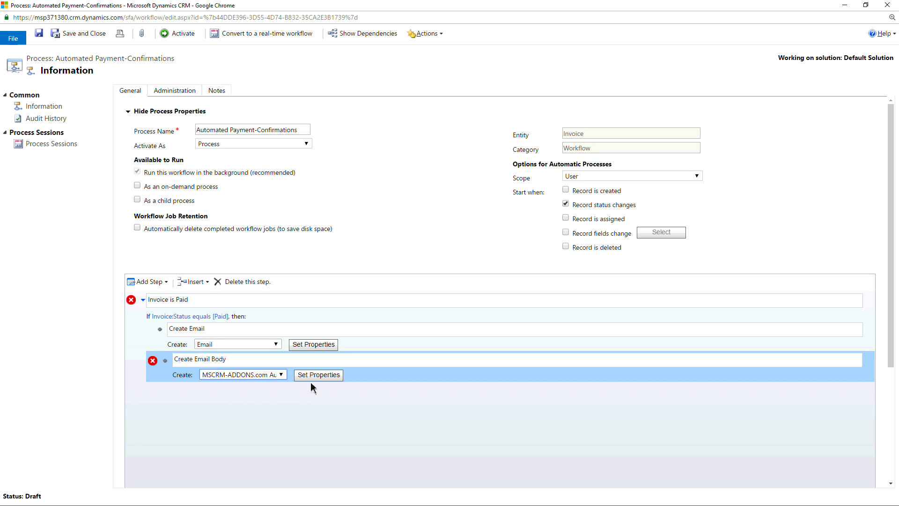
click(319, 375)
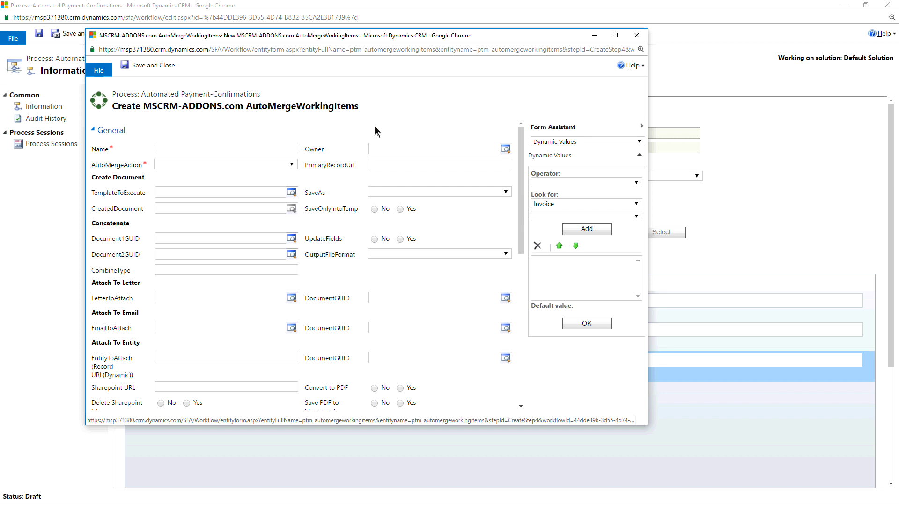
Name the working item "Email Body" and set its AutoMergeAction to CreateDocument
click(178, 149)
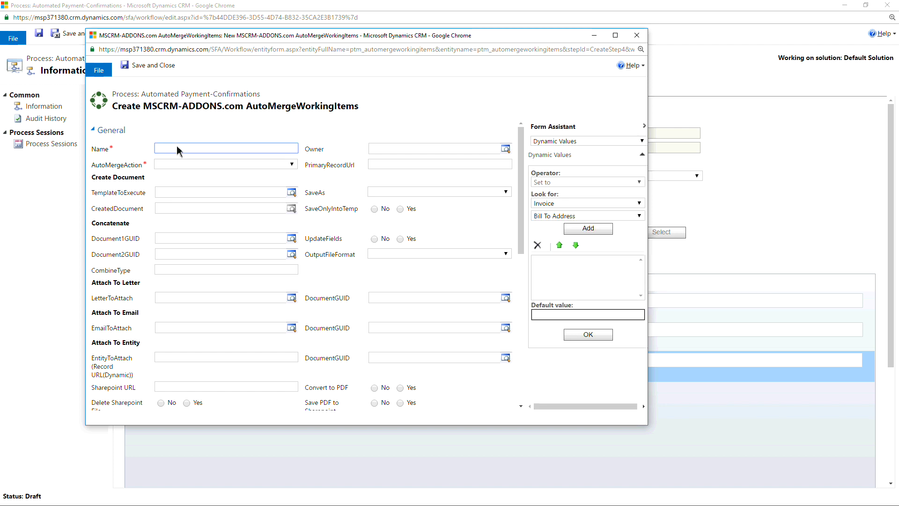
text(Email Body)
click(291, 168)
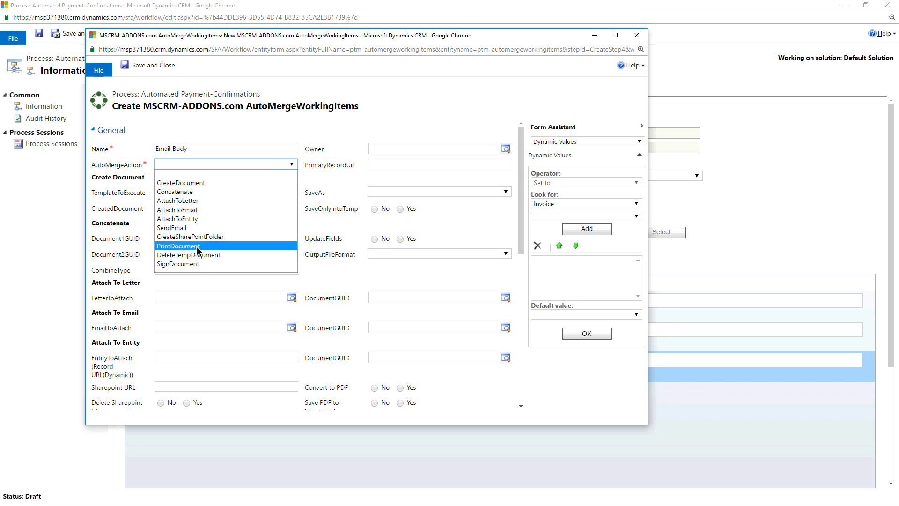
click(192, 182)
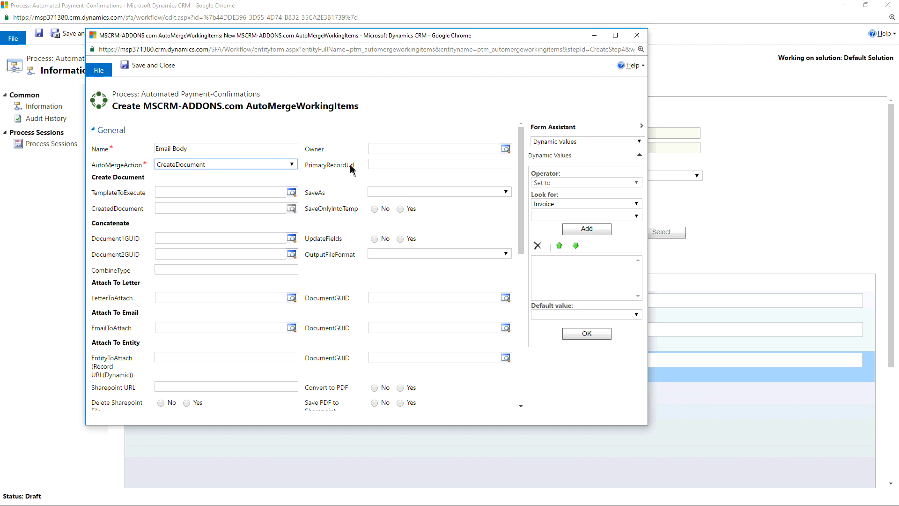
Set PrimaryRecordUrl to the invoice's Record URL(Dynamic) dynamic value
click(391, 165)
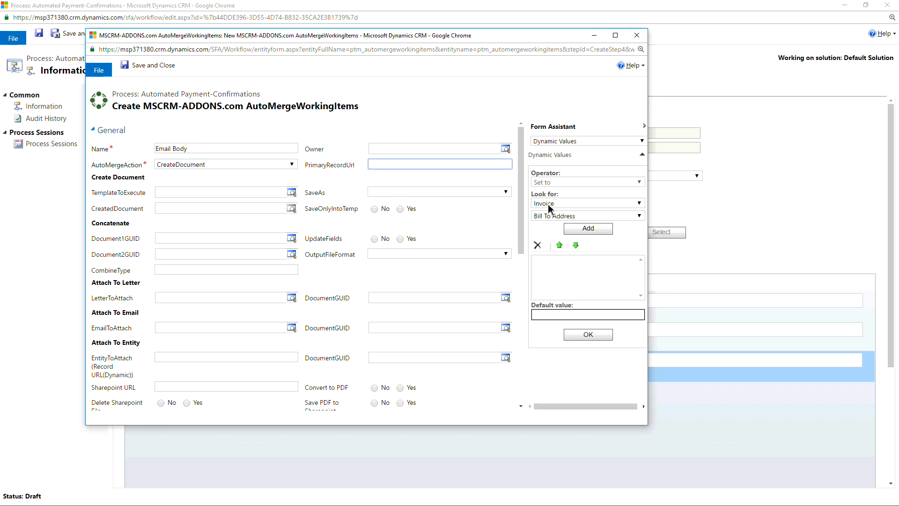
click(638, 216)
drag(650, 242, 640, 330)
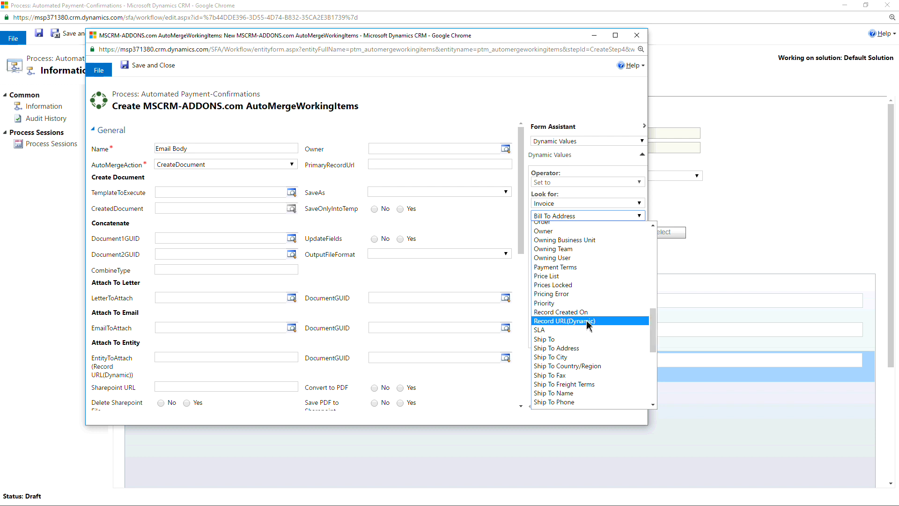
click(588, 322)
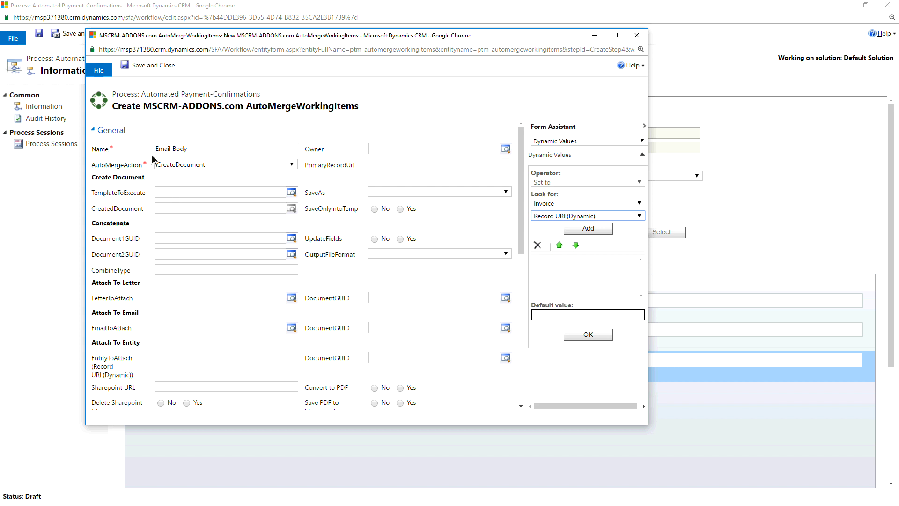
click(581, 230)
click(594, 338)
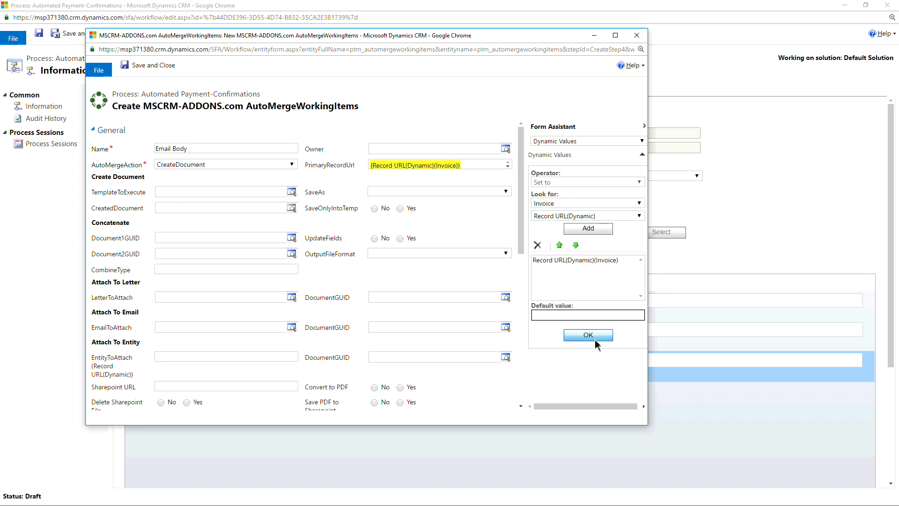
Set TemplateToExecute to the Payment Recieved Email.docx template
click(175, 194)
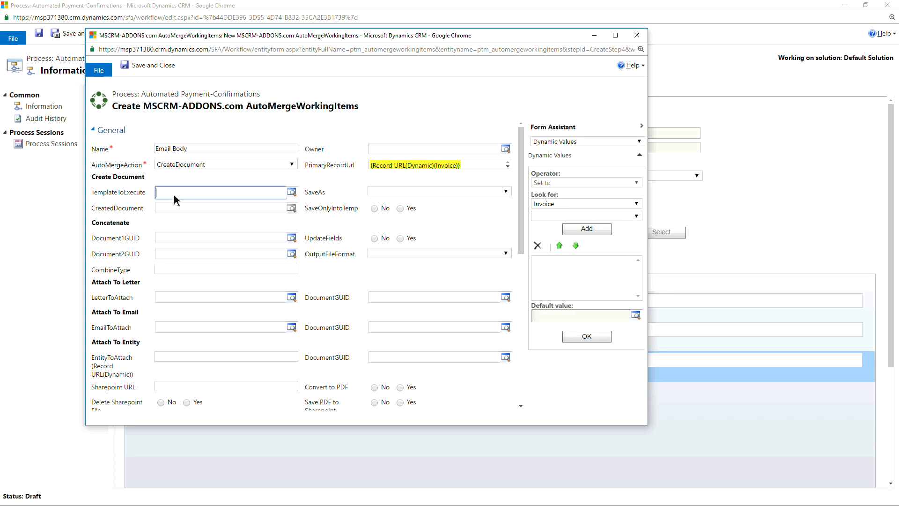
click(294, 194)
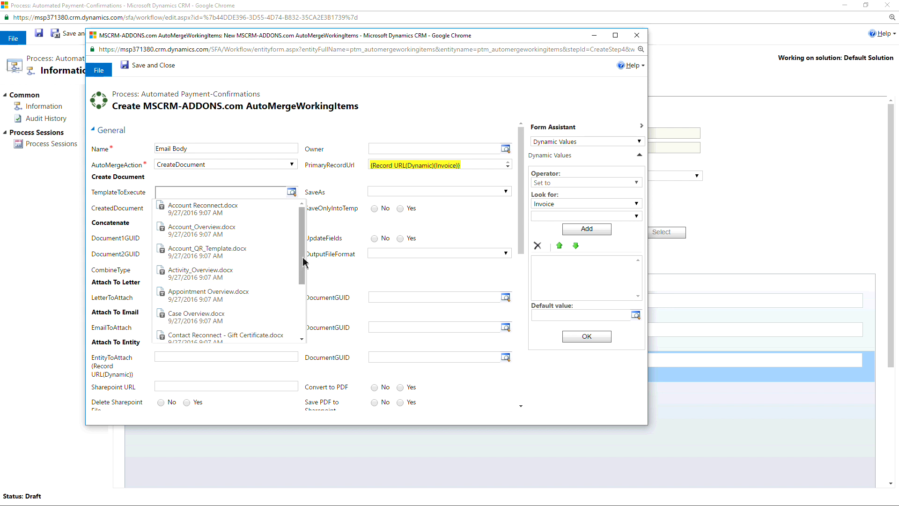
scroll(300, 268, down, 3)
click(209, 333)
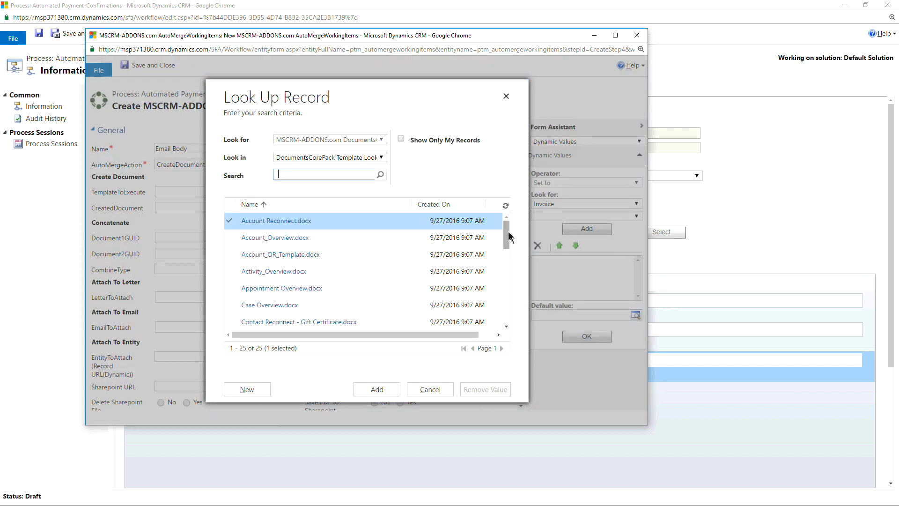
drag(509, 233, 512, 313)
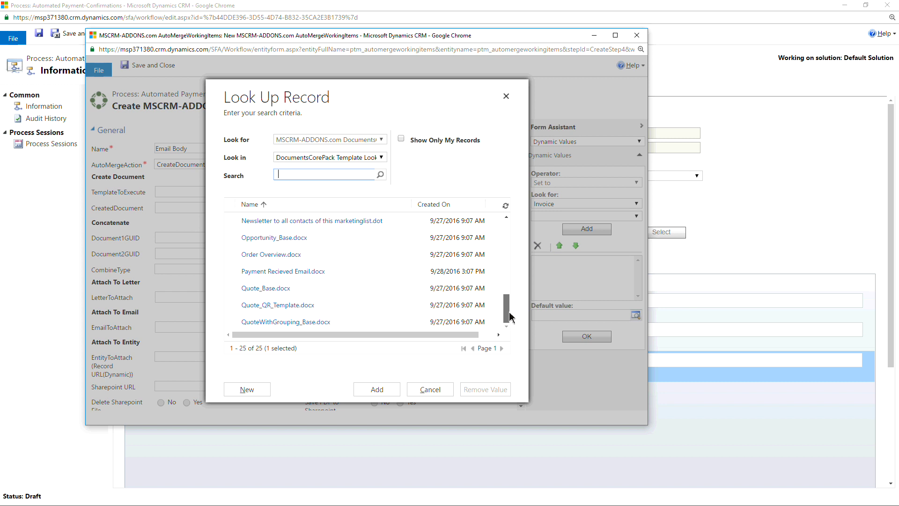
click(307, 275)
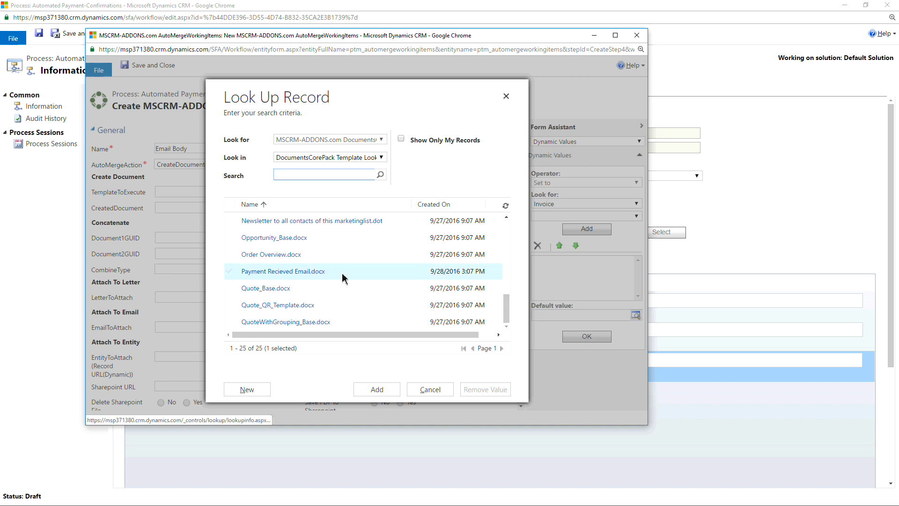
click(360, 275)
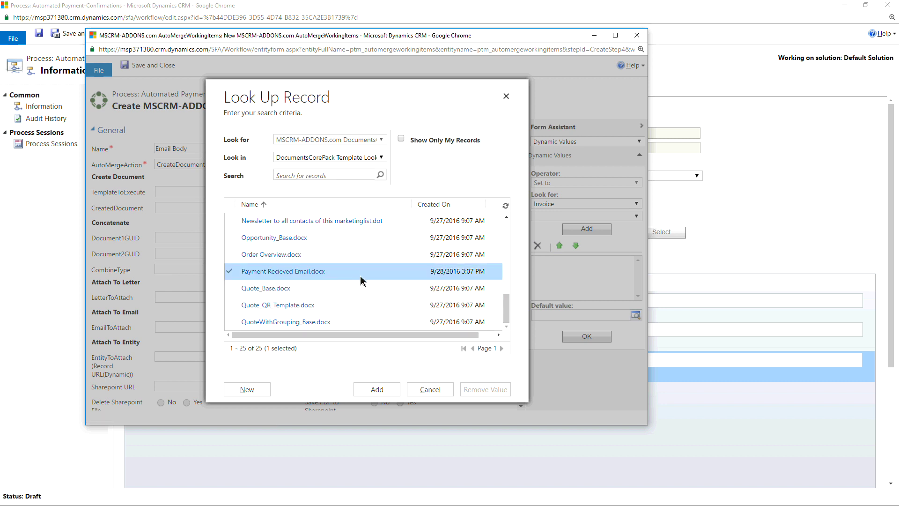
click(377, 389)
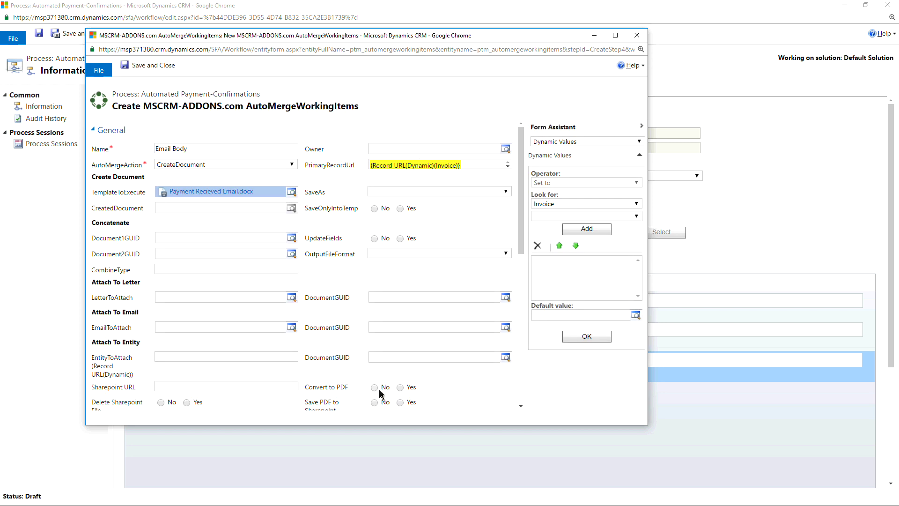
Set SaveAs to html and SaveOnlyIntoTemp to Yes for the email body document
click(477, 195)
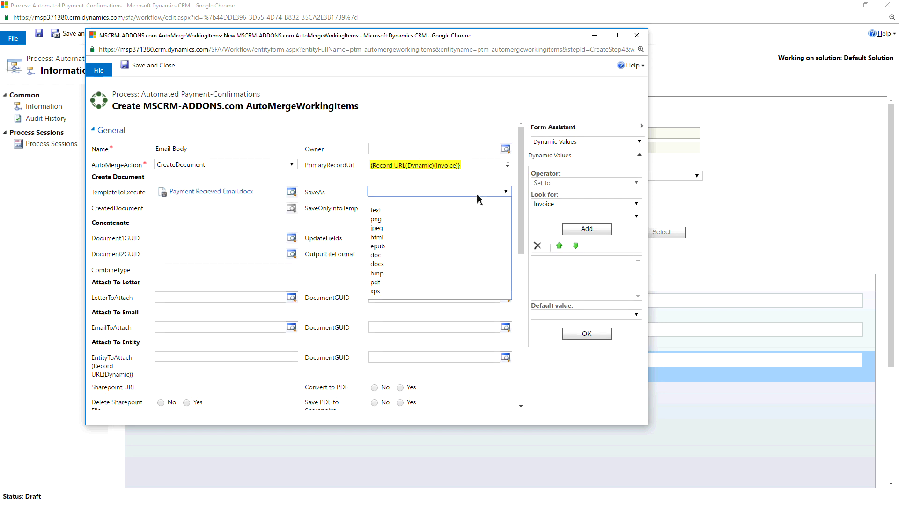
click(389, 237)
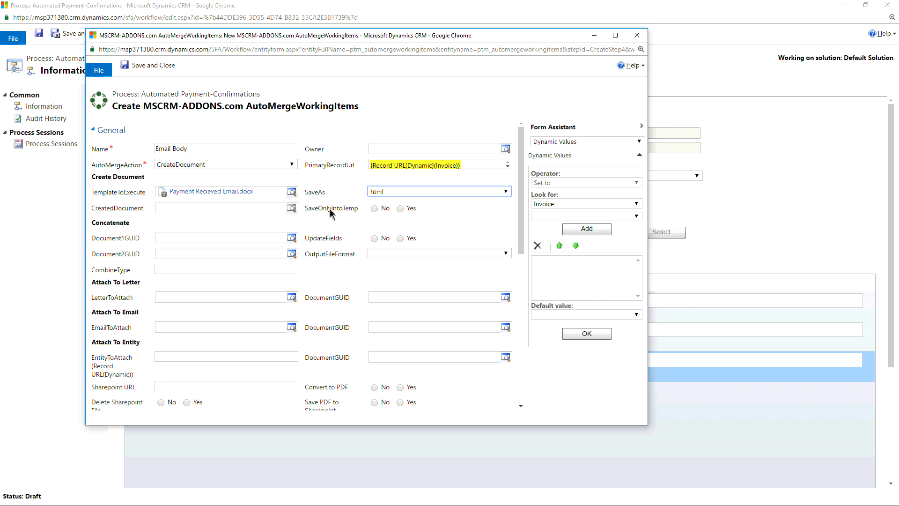
click(401, 208)
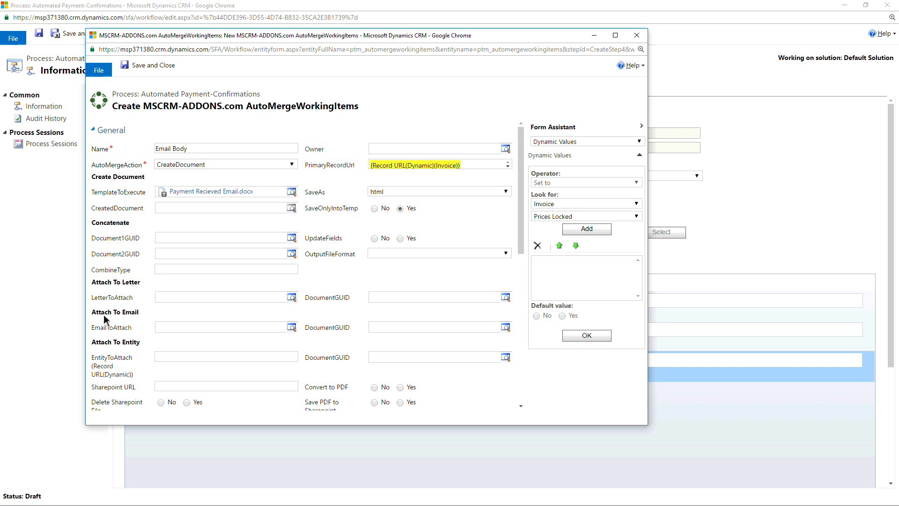
Set EmailToAttach to the Email Message dynamic value of Create Email (Email), and save and close the working item
click(175, 326)
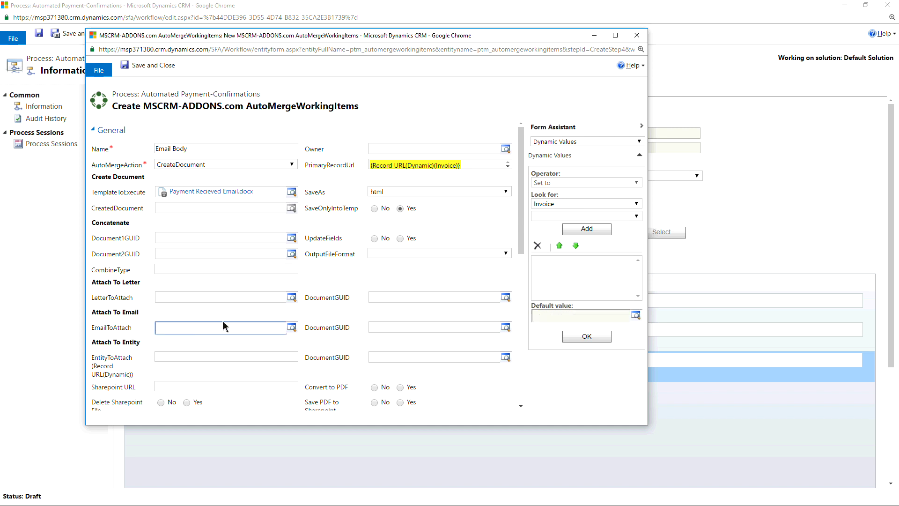
click(637, 204)
scroll(618, 337, down, 1)
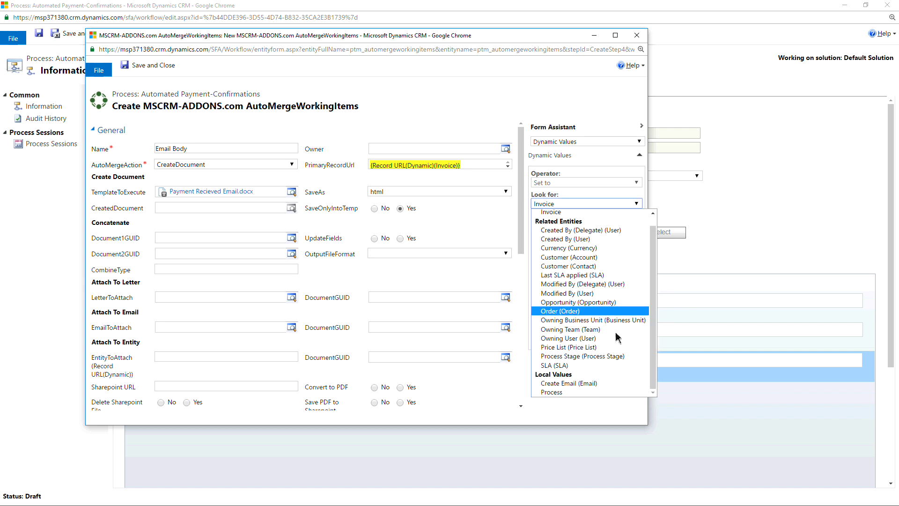
click(558, 384)
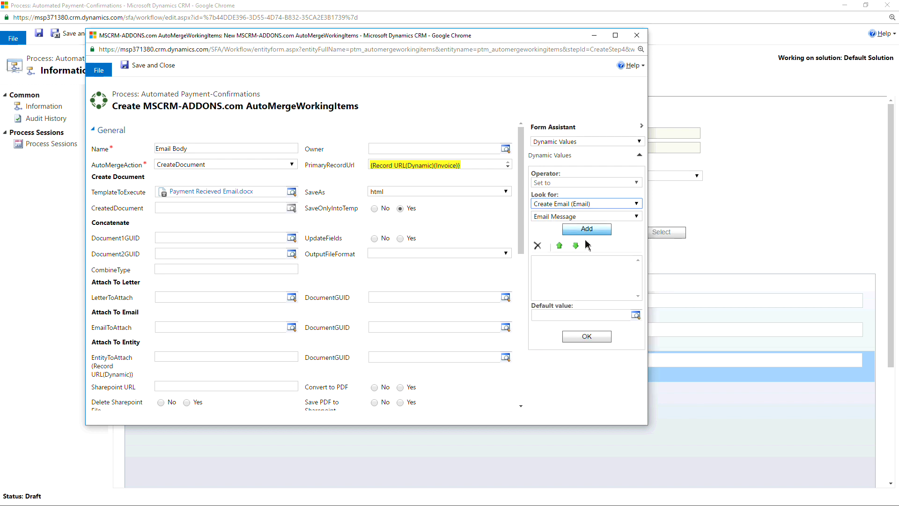
click(585, 229)
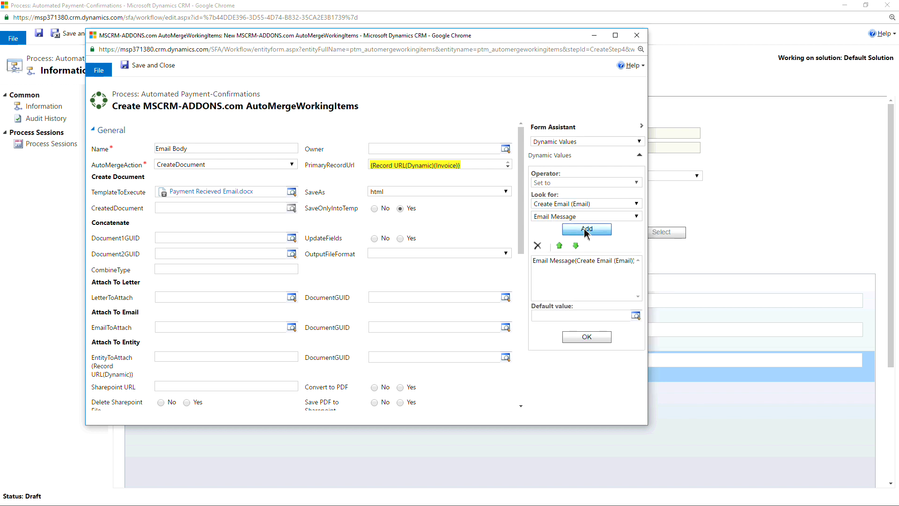
click(588, 338)
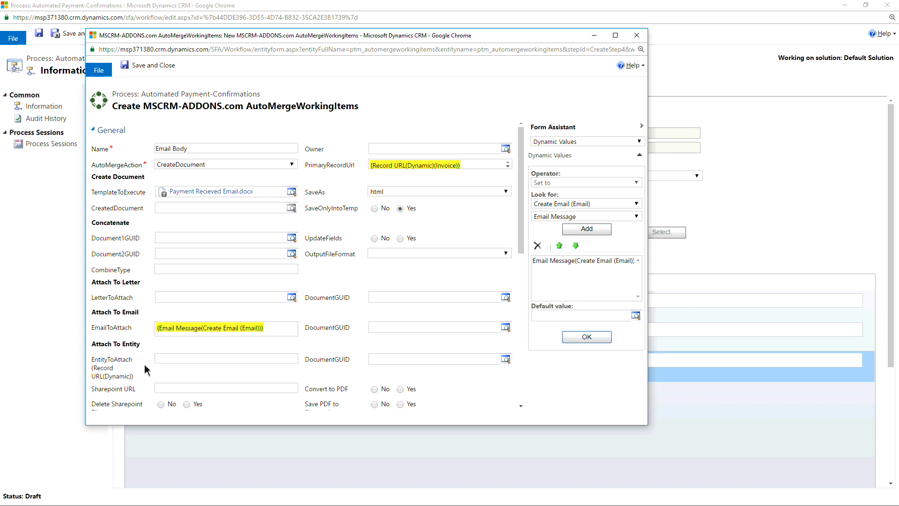
click(143, 68)
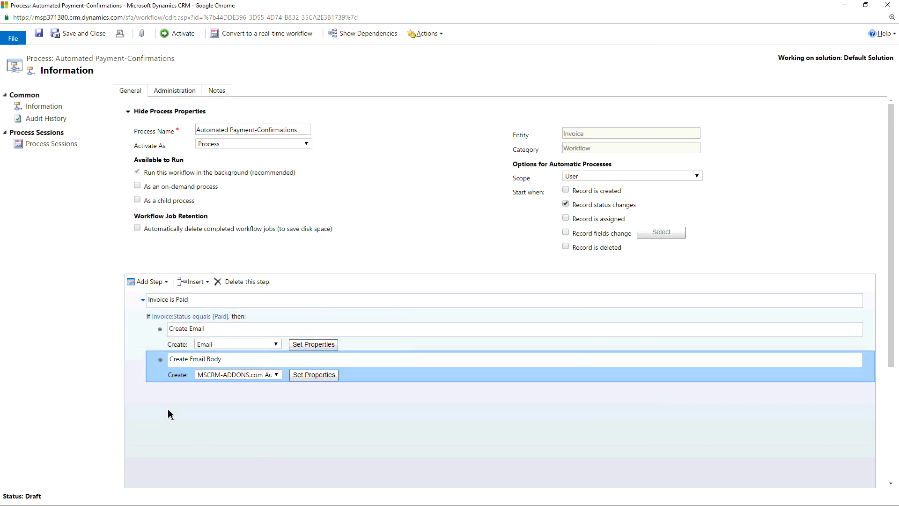
Add a Wait Condition step after Create Email Body and describe it as "Wait for Create Email Body"
click(158, 282)
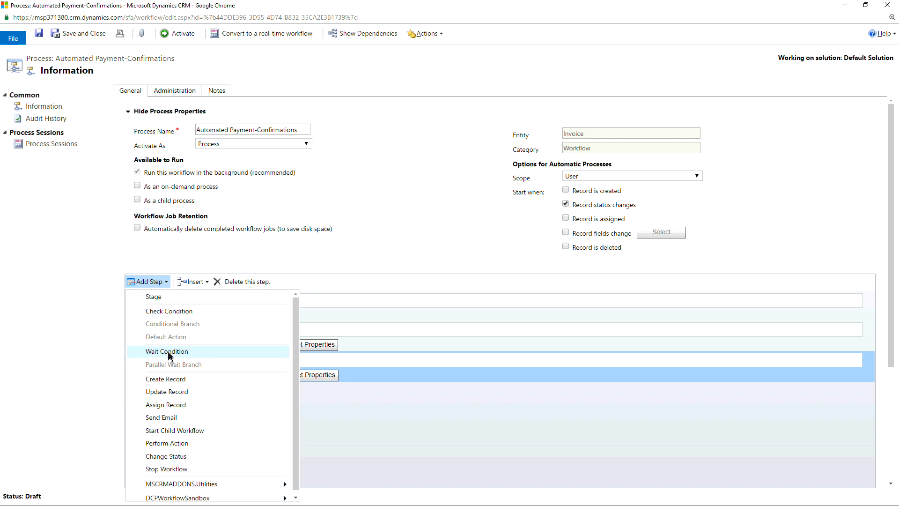
click(169, 352)
click(235, 392)
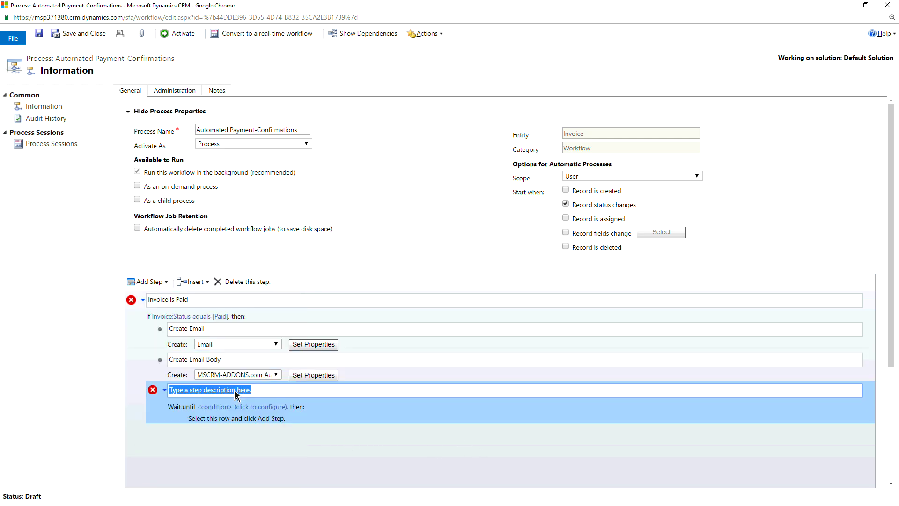
text(Wait for Create Email Body)
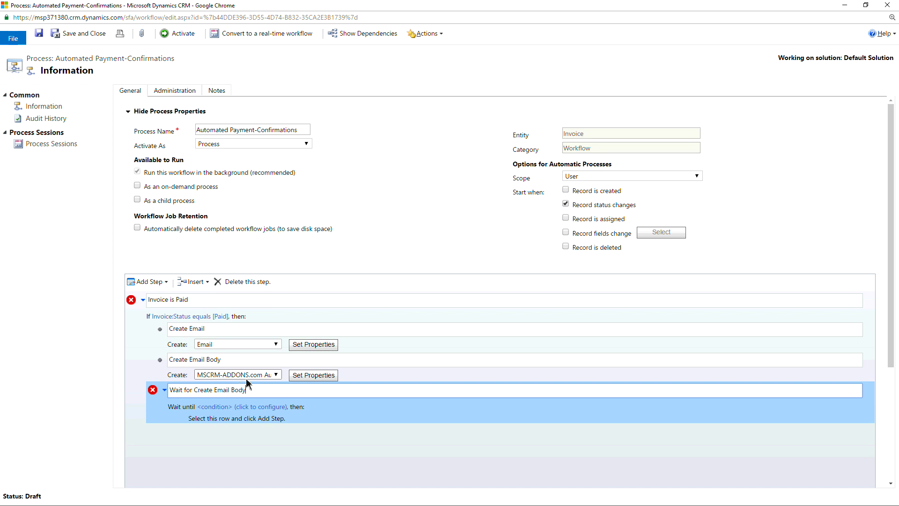
Open the wait condition for configuration and base it on the Status field of Create Email Body (MSCRM-ADDONS.com AutoMergeWorkingItems)
click(225, 407)
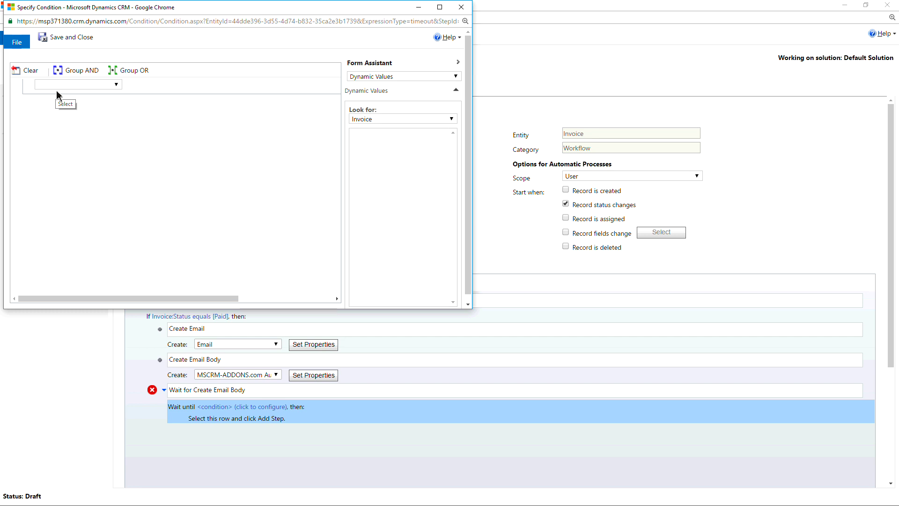
click(116, 84)
scroll(120, 239, down, 1)
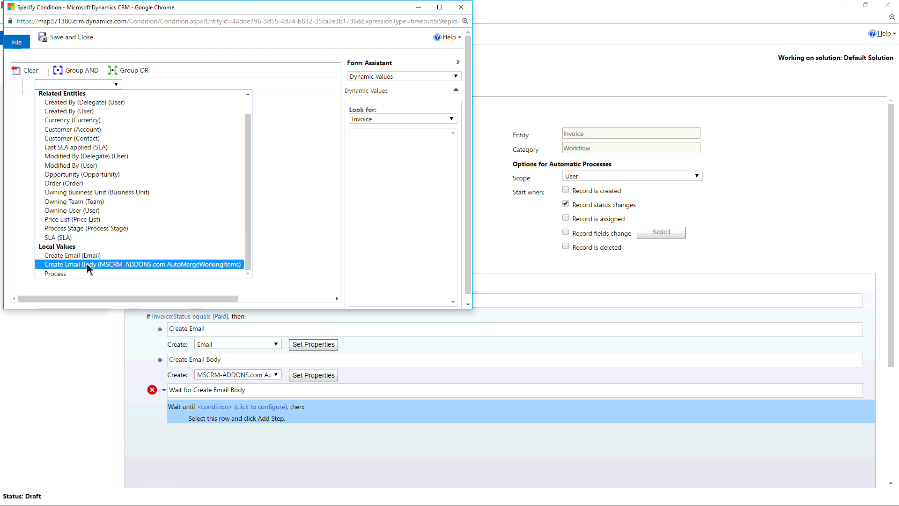
click(71, 264)
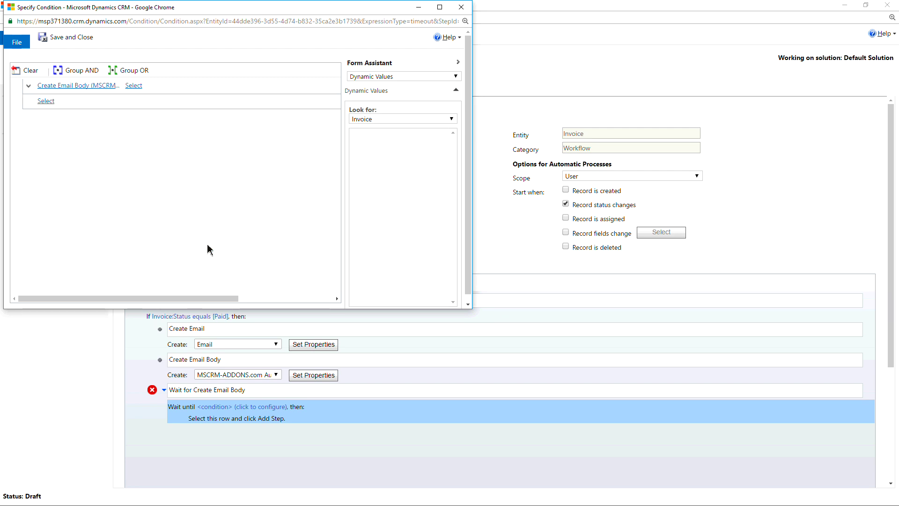
click(139, 85)
scroll(187, 201, down, 6)
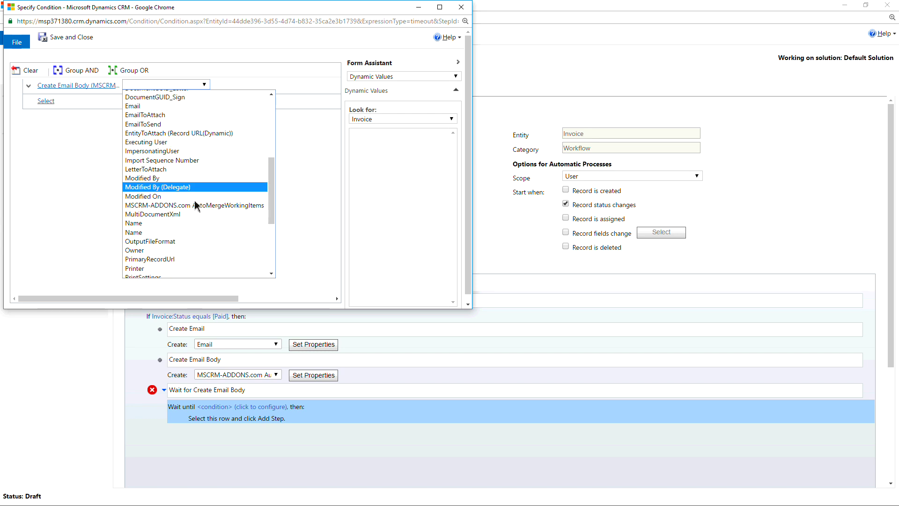
scroll(187, 220, down, 1)
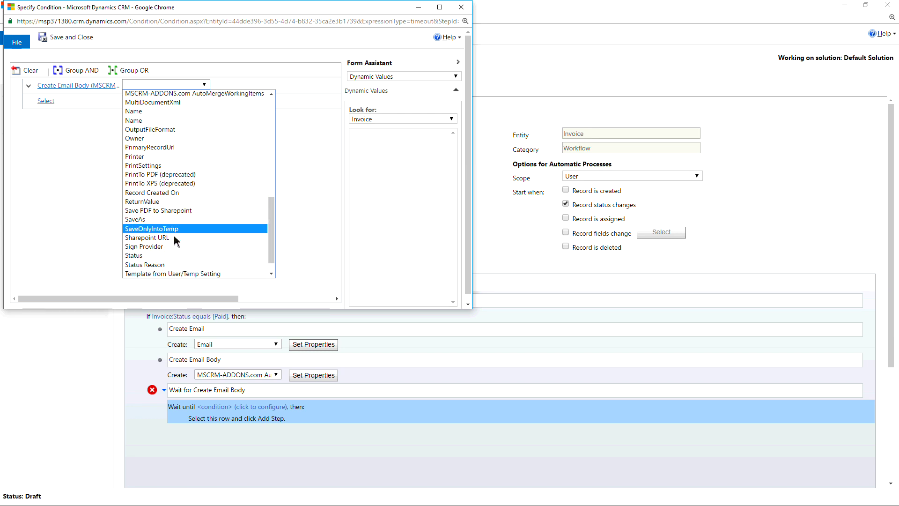
scroll(171, 238, down, 1)
click(159, 238)
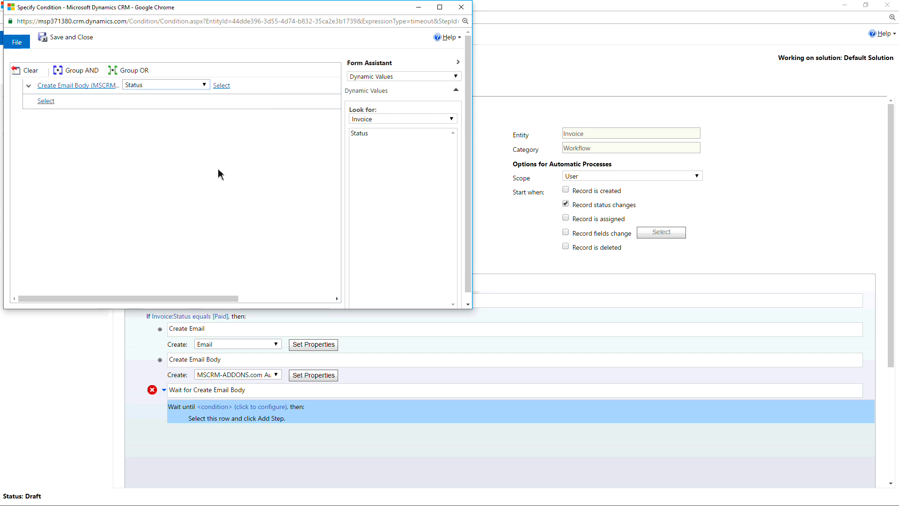
Complete the wait condition with the Equals operator and the value Inactive, and save and close it
click(229, 87)
click(239, 93)
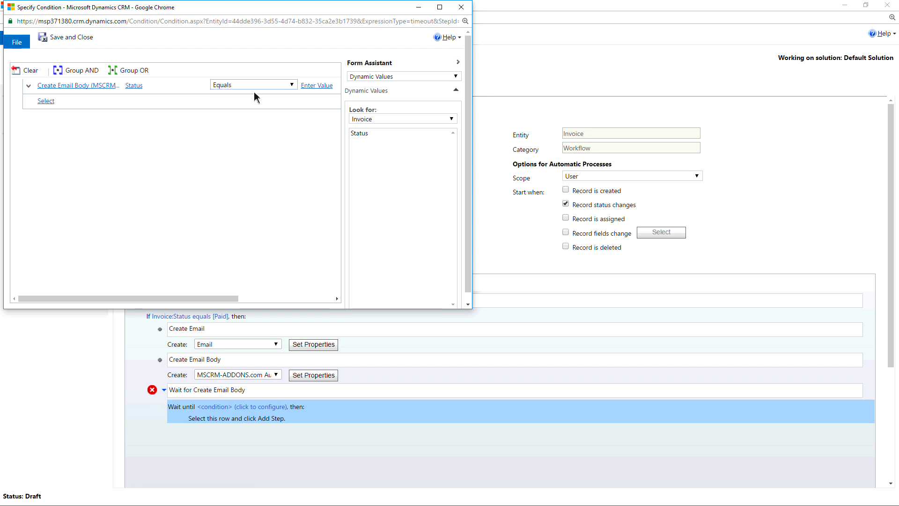
click(323, 87)
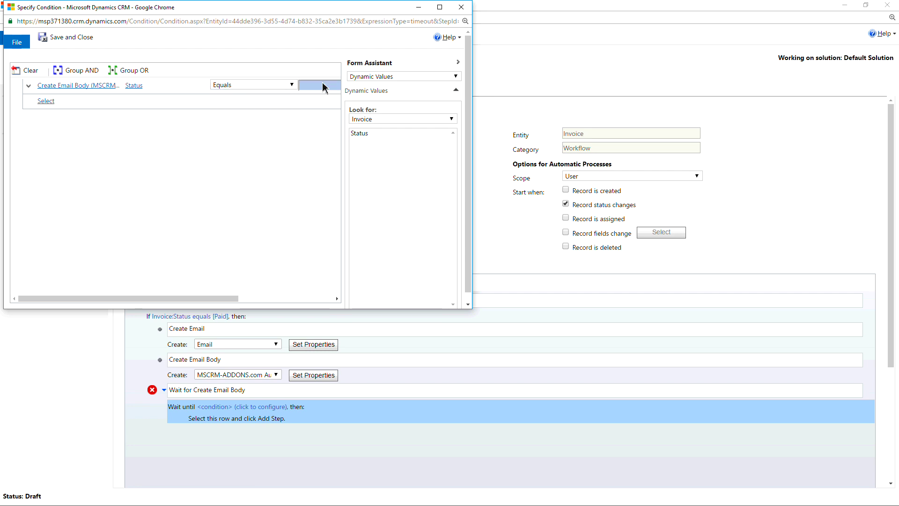
click(440, 7)
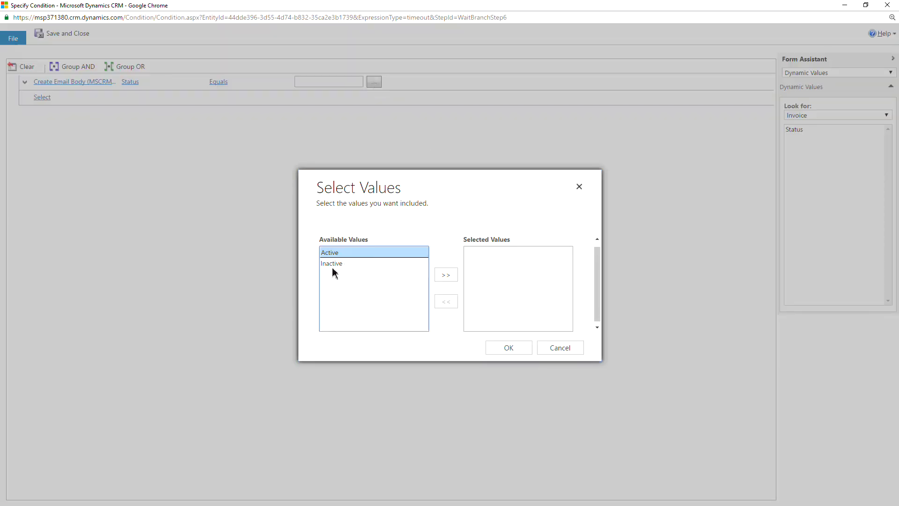
click(333, 263)
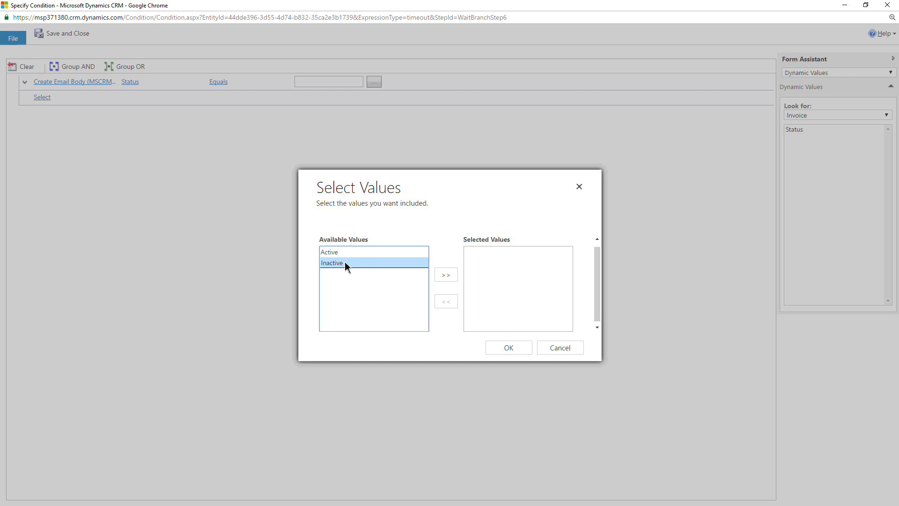
click(441, 276)
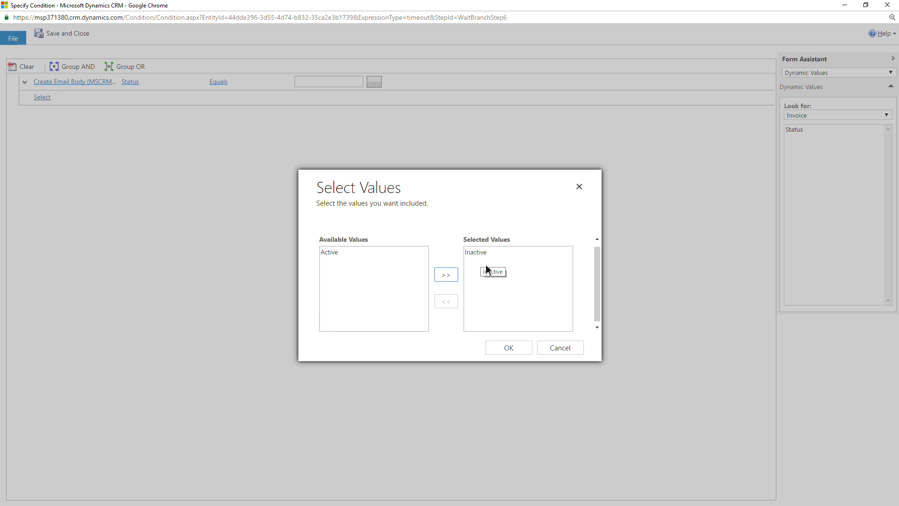
click(509, 349)
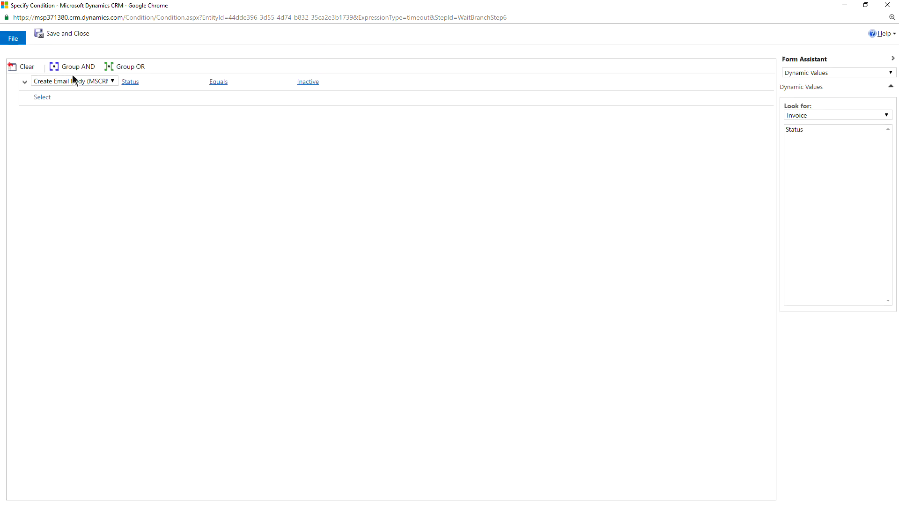
click(61, 35)
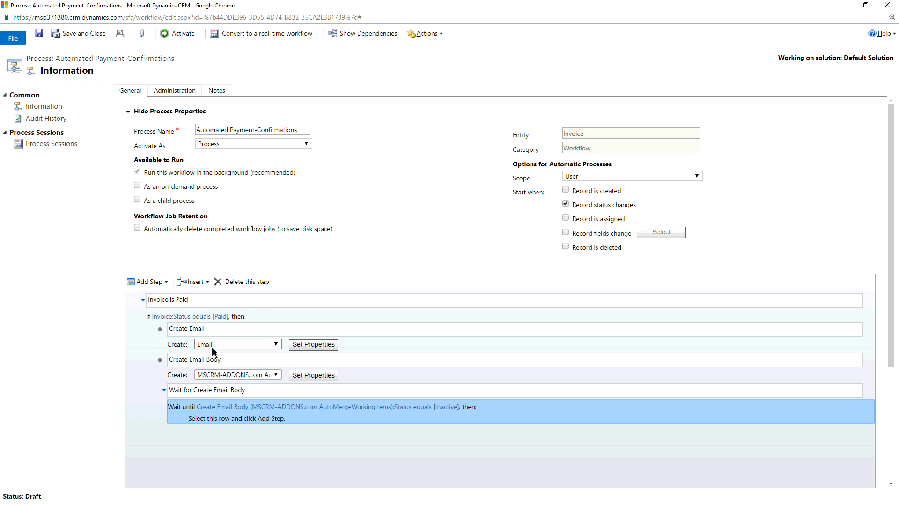
Add a Create Record step inside the Wait for Create Email Body condition and describe it as "Create Attachment"
click(260, 419)
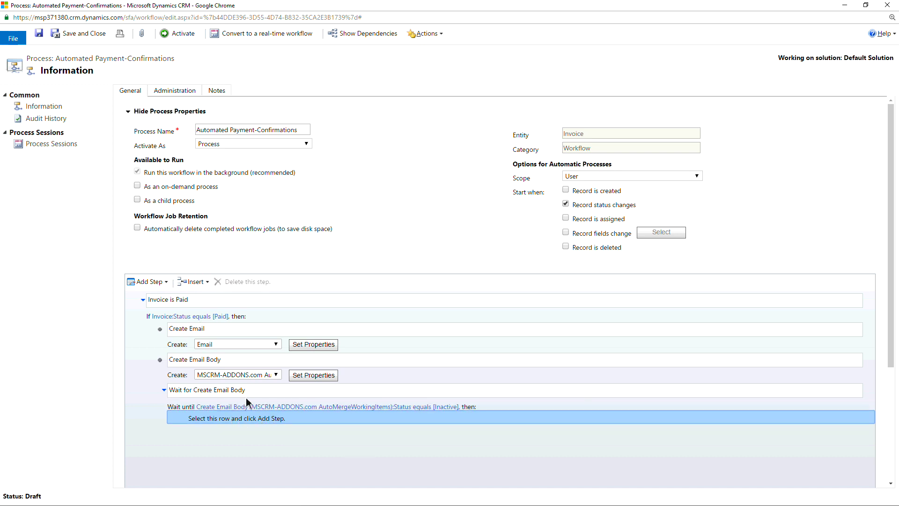
click(159, 282)
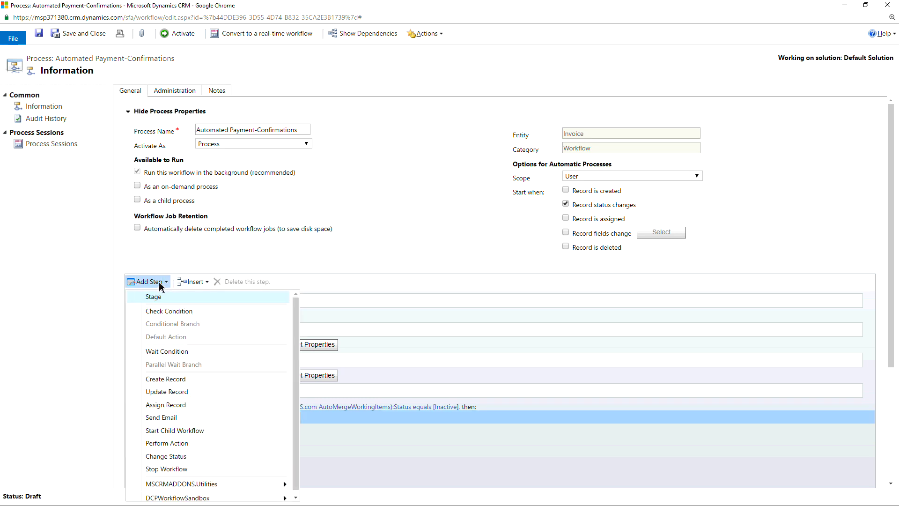
click(170, 383)
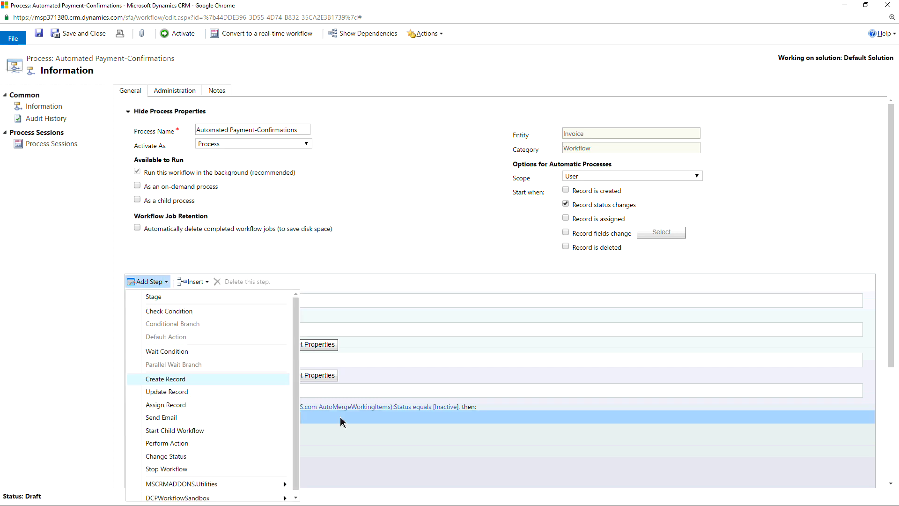
scroll(344, 247, down, 1)
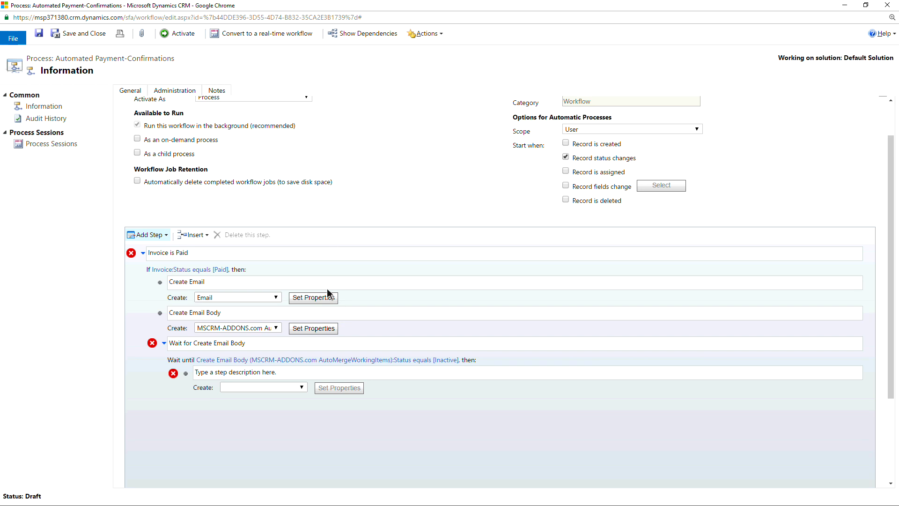
click(288, 372)
text(Create Attachment)
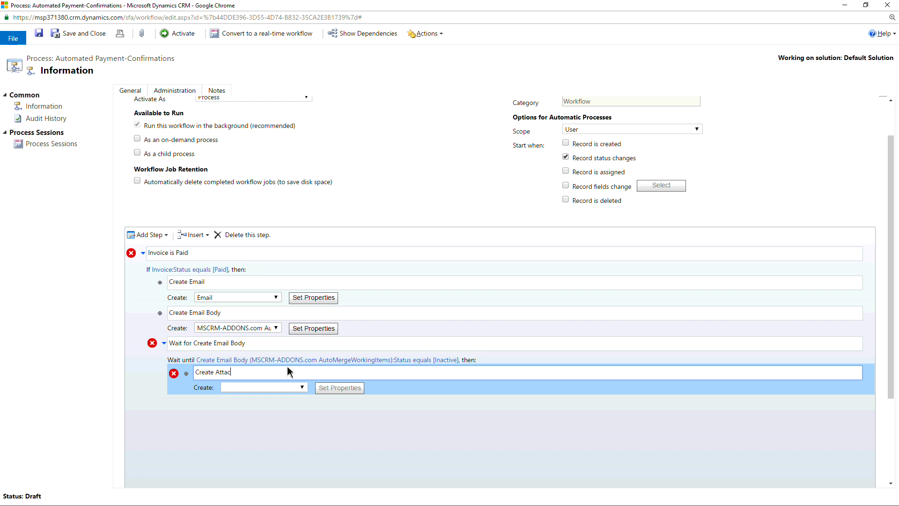
Choose MSCRM-ADDONS.com AutoMergeWorkingItems as the record type for the Create Attachment step
click(302, 388)
scroll(326, 320, down, 10)
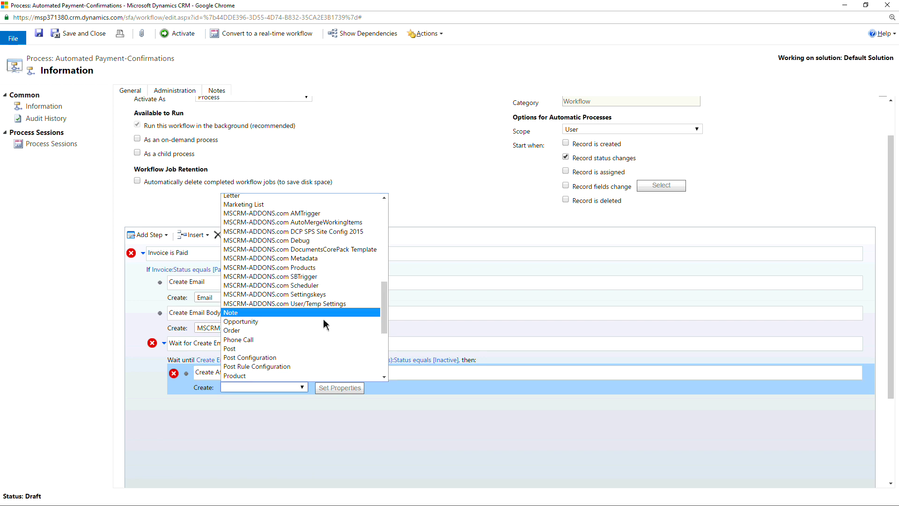
scroll(327, 321, up, 2)
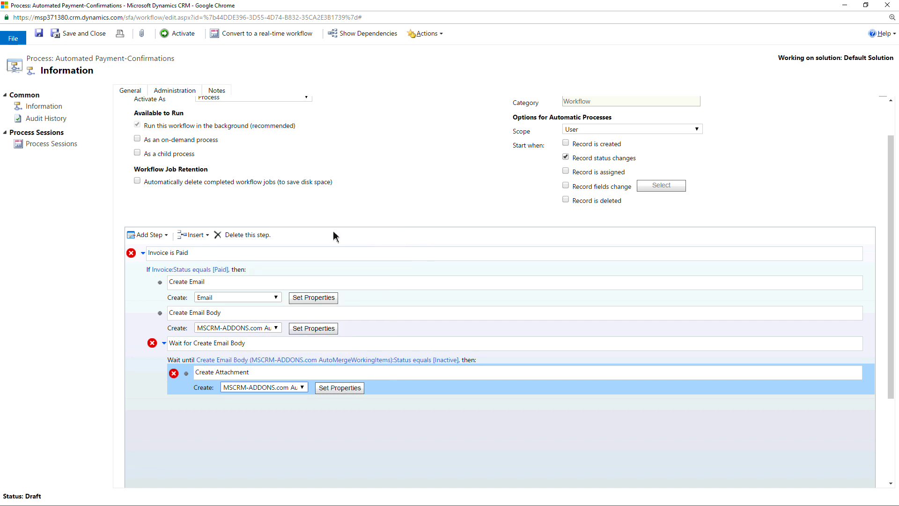
click(335, 232)
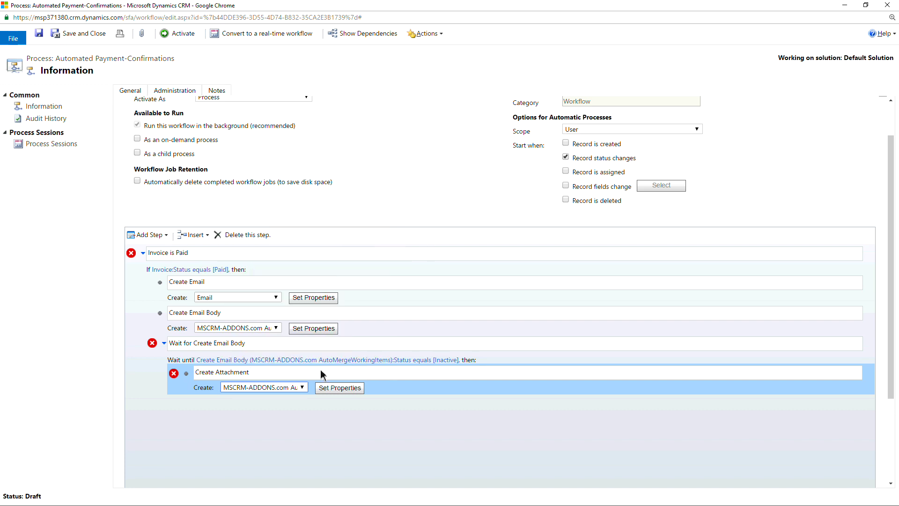
Open the Create Attachment step's properties, name the working item "Create Attachment" and set its AutoMergeAction to CreateDocument
click(340, 389)
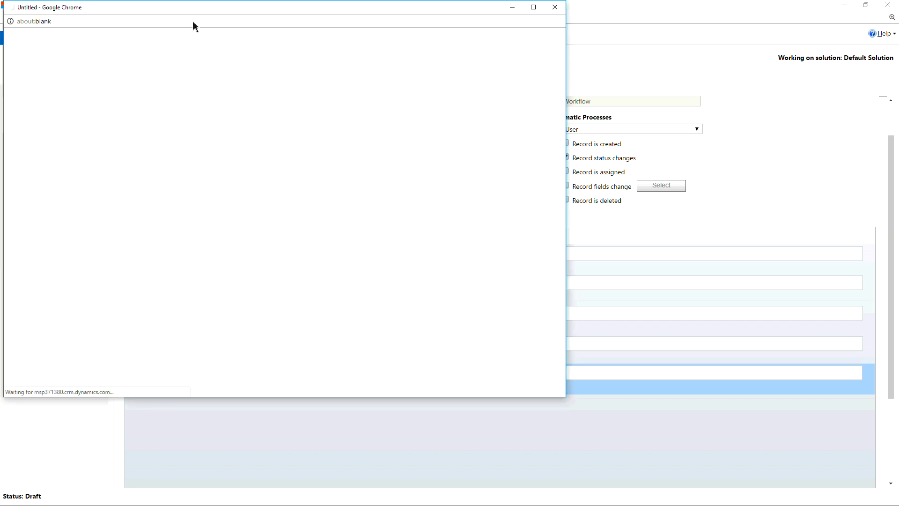
drag(189, 13, 263, 45)
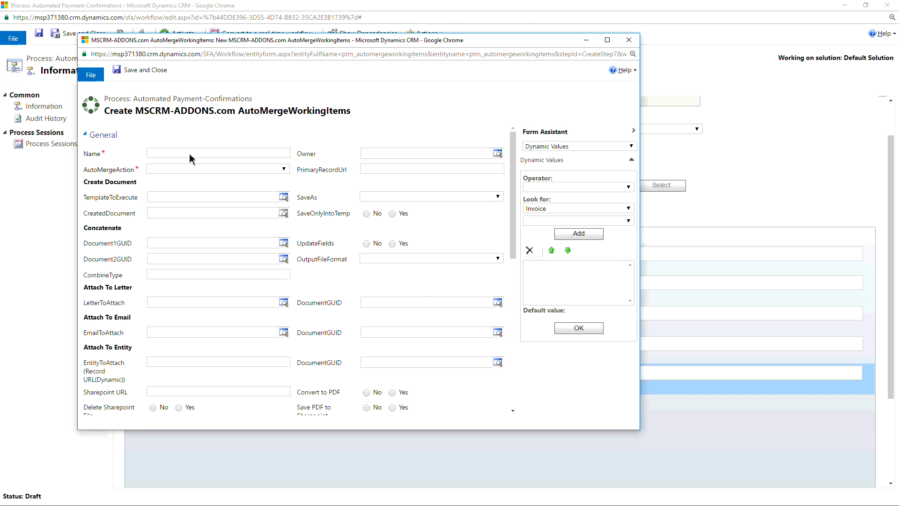
text(Create Attach)
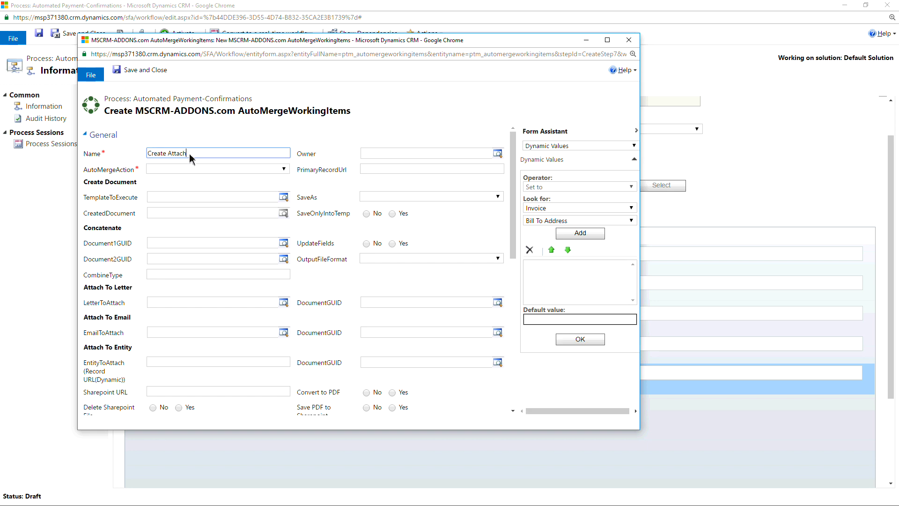
text(ment)
click(166, 170)
click(173, 187)
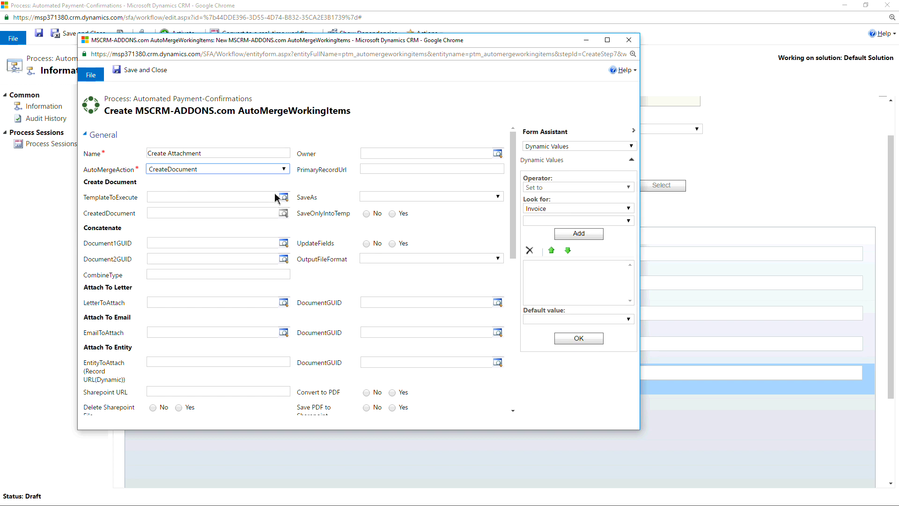
Set PrimaryRecordUrl to the Record URL(Dynamic) dynamic value of Invoice
click(376, 172)
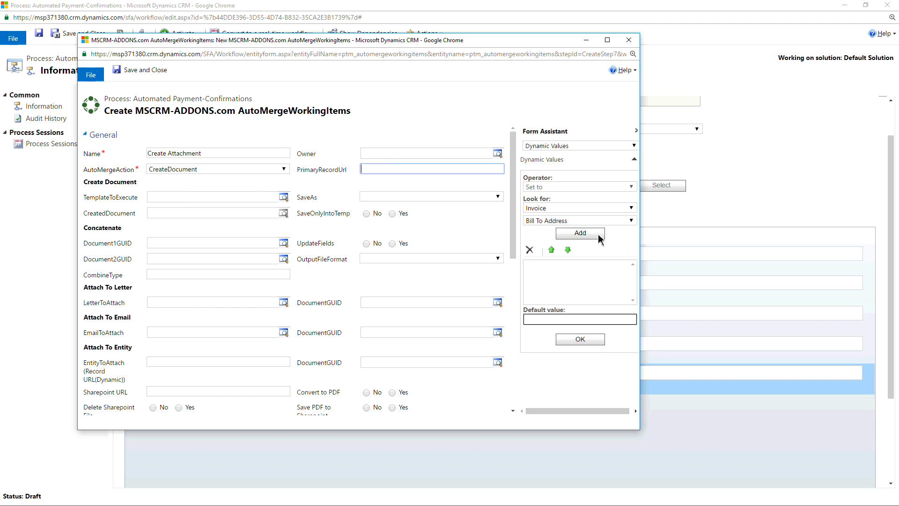
click(632, 220)
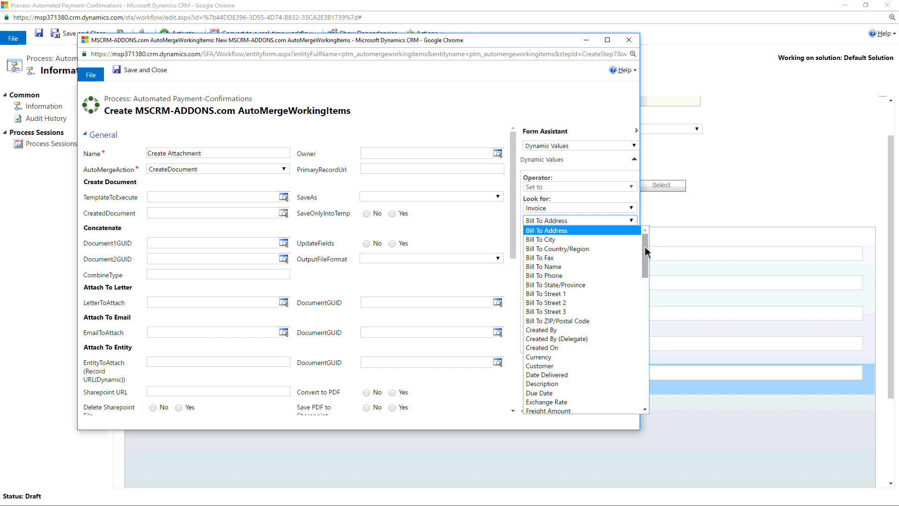
drag(647, 252, 645, 340)
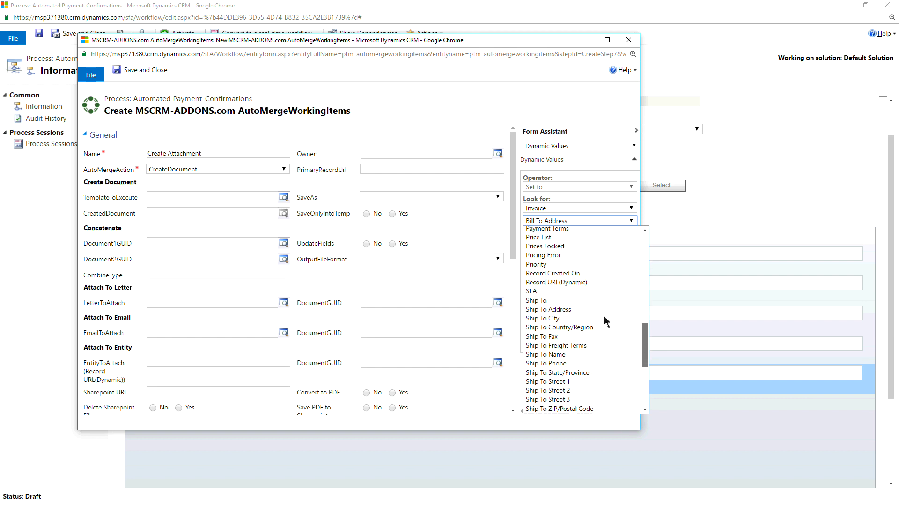
click(554, 282)
click(580, 233)
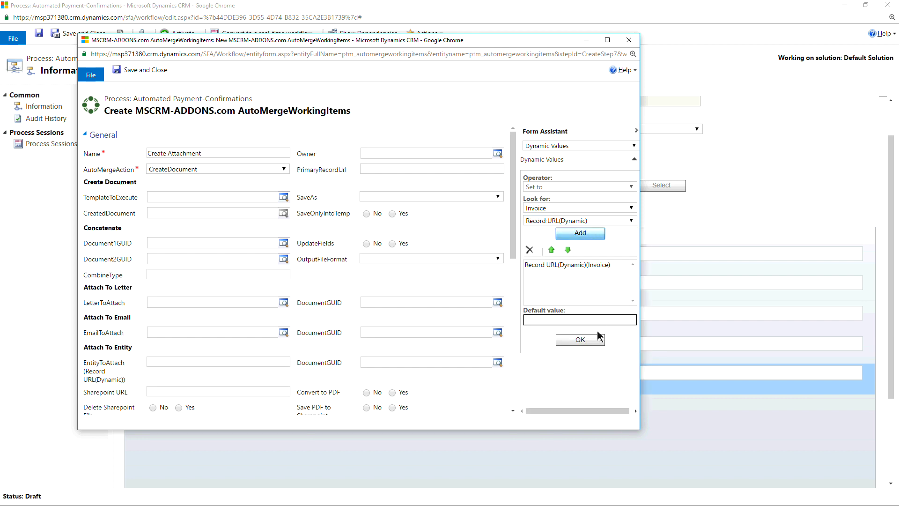
click(580, 340)
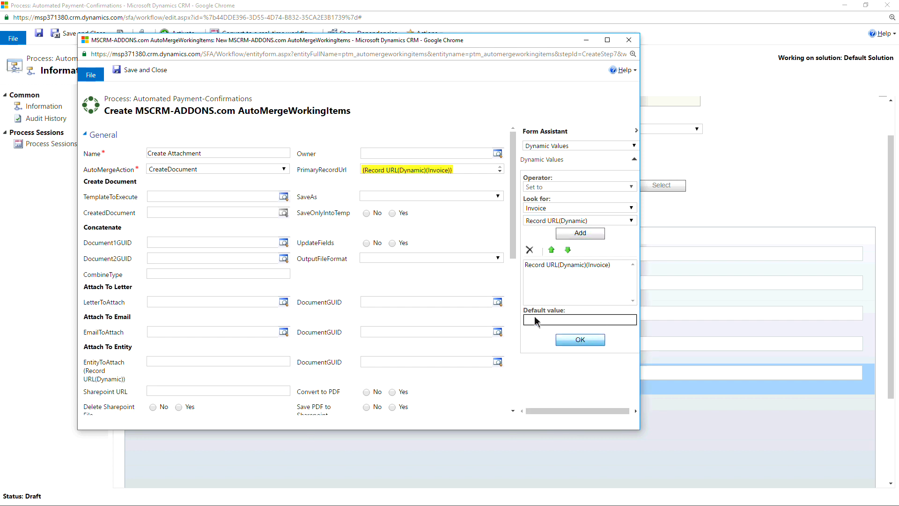
Configure the document creation with Coupon.docx as TemplateToExecute, pdf as the SaveAs format and SaveOnlyIntoTemp set to Yes
click(179, 197)
text(c)
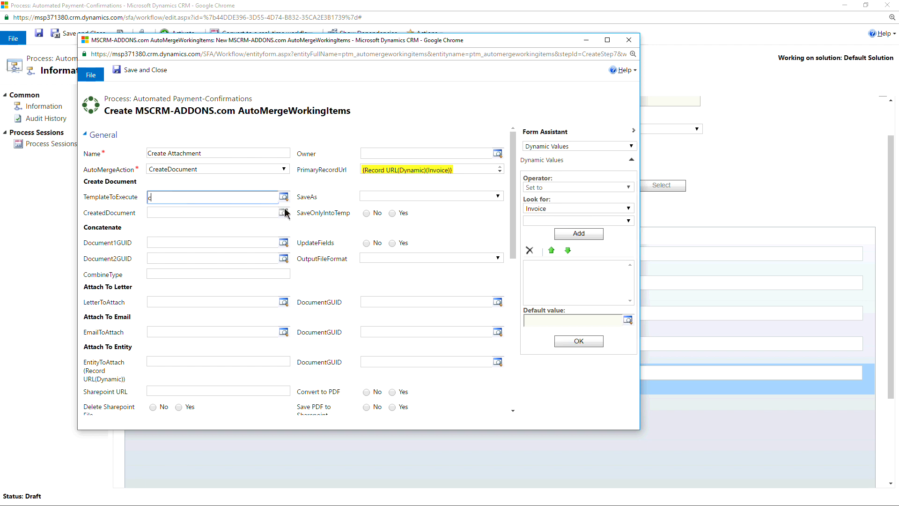
click(284, 198)
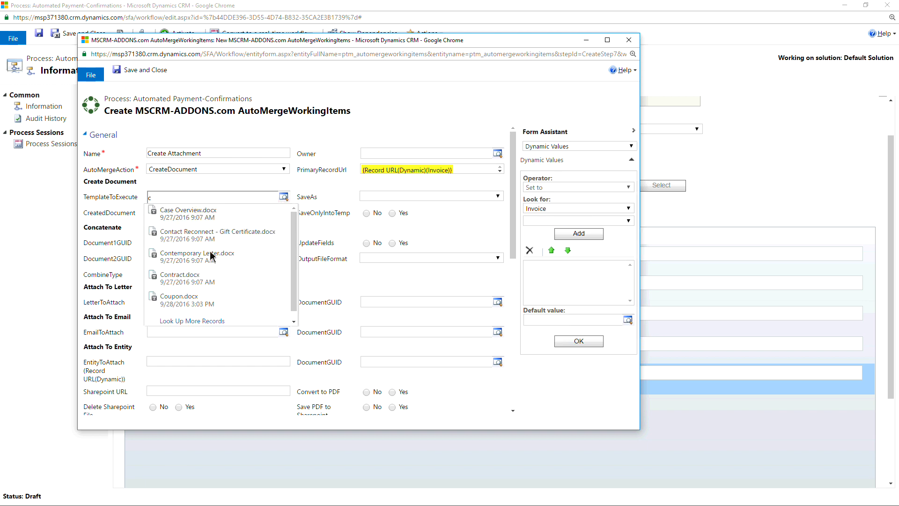
click(201, 303)
click(392, 200)
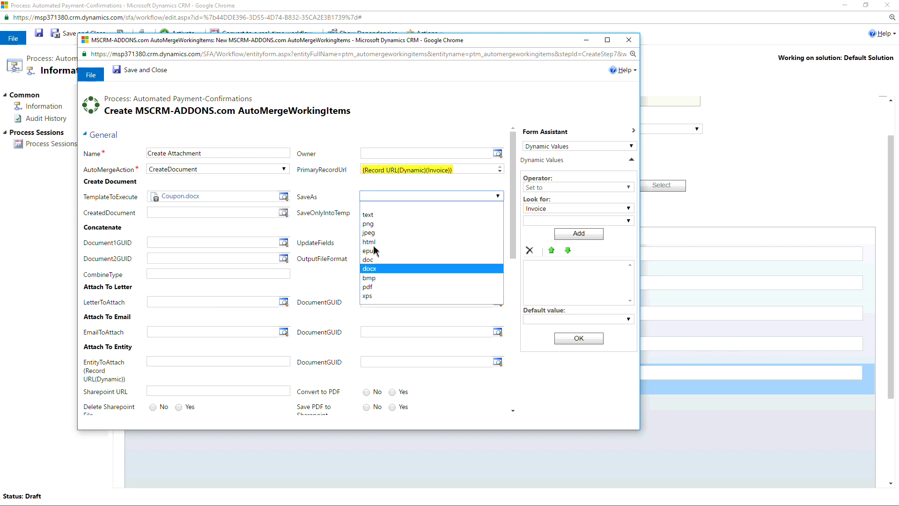
click(378, 287)
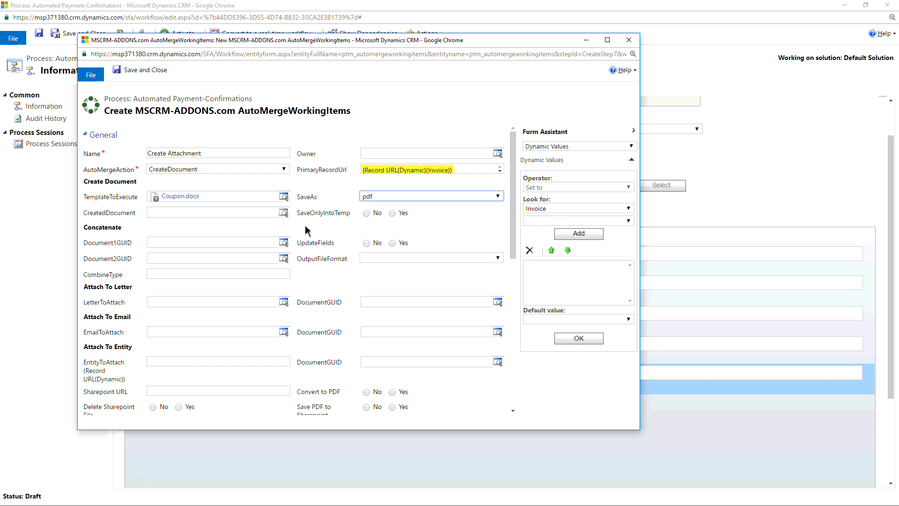
click(393, 215)
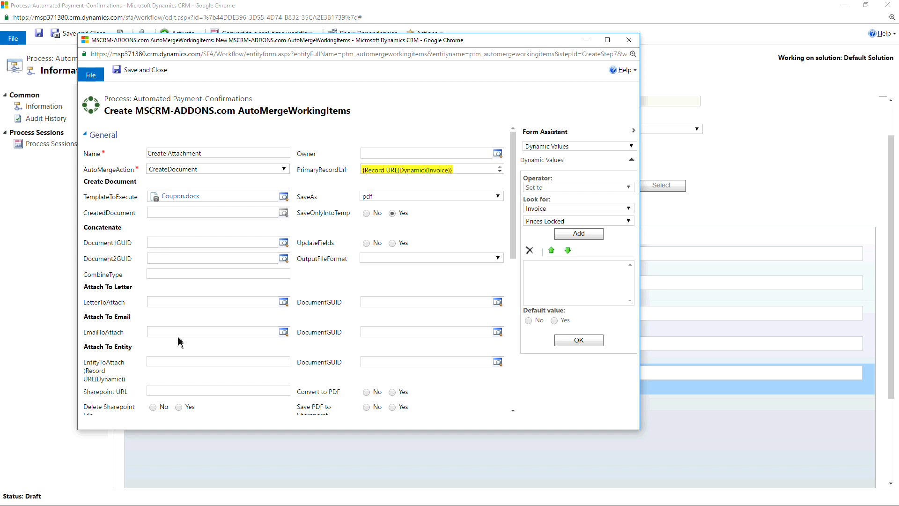
Set EmailToAttach to the Email Message dynamic value of Create Email (Email) in the Create Attachment working item
click(160, 331)
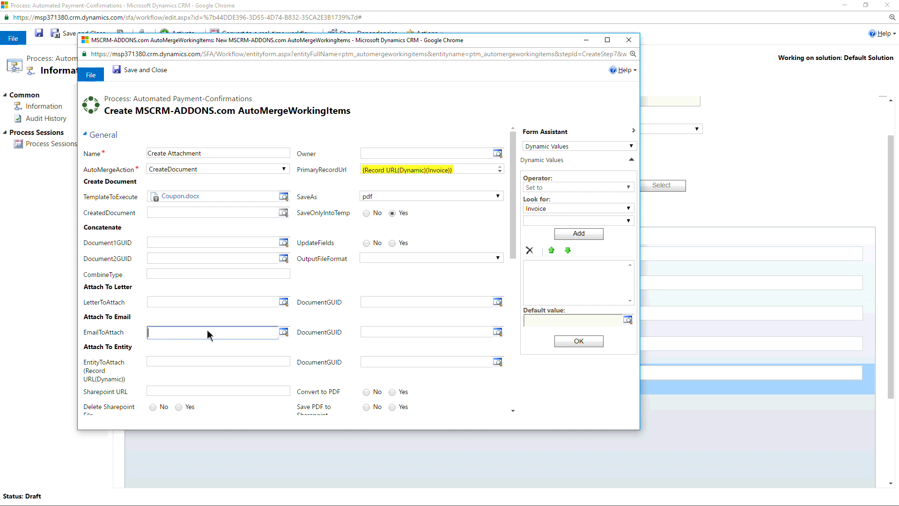
click(629, 208)
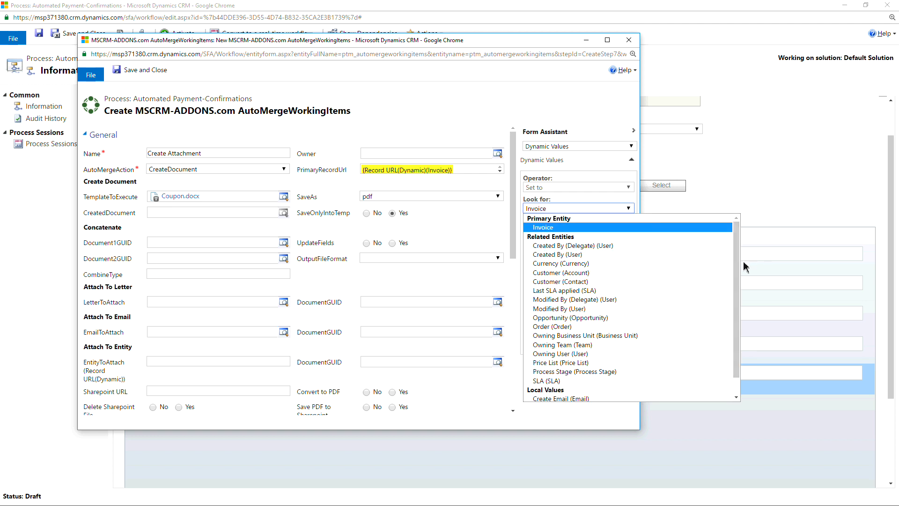
scroll(736, 300, down, 1)
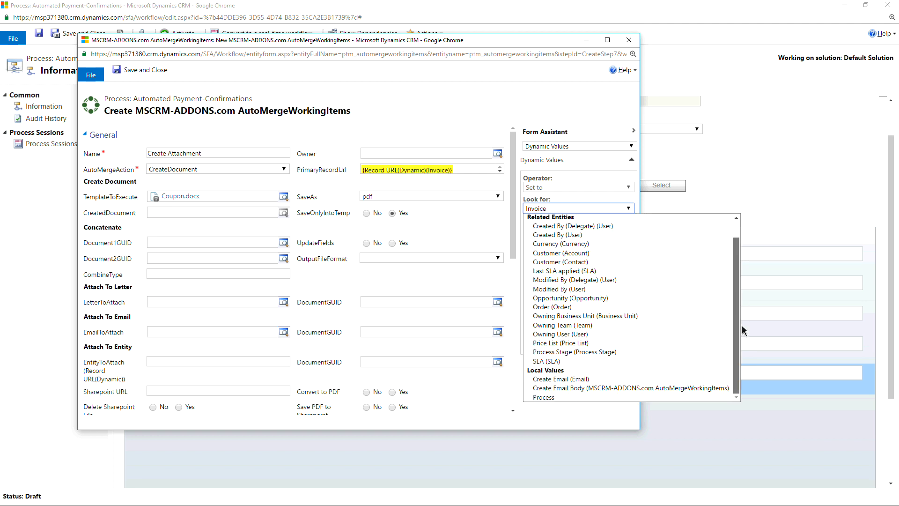
click(556, 380)
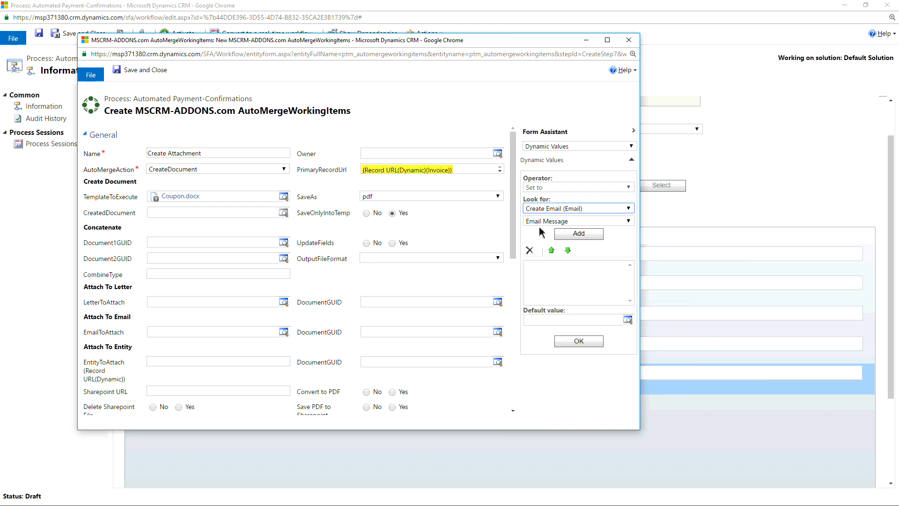
click(580, 235)
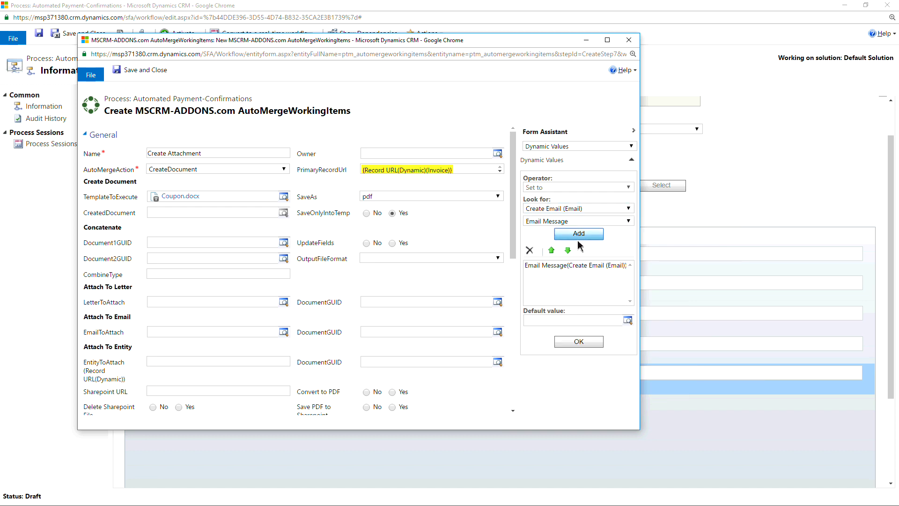
click(590, 344)
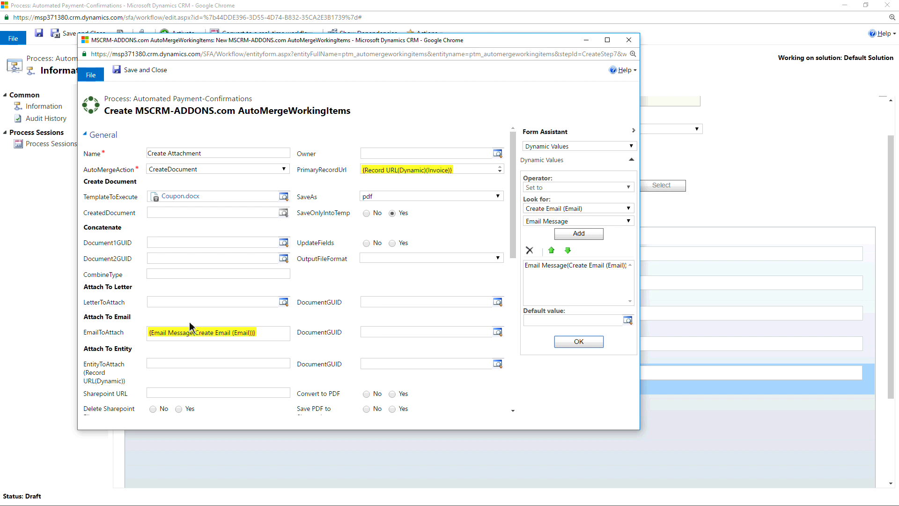
Set EmailToSend in the Send Email section to the Email Message dynamic value of Create Email (Email)
drag(515, 229, 515, 314)
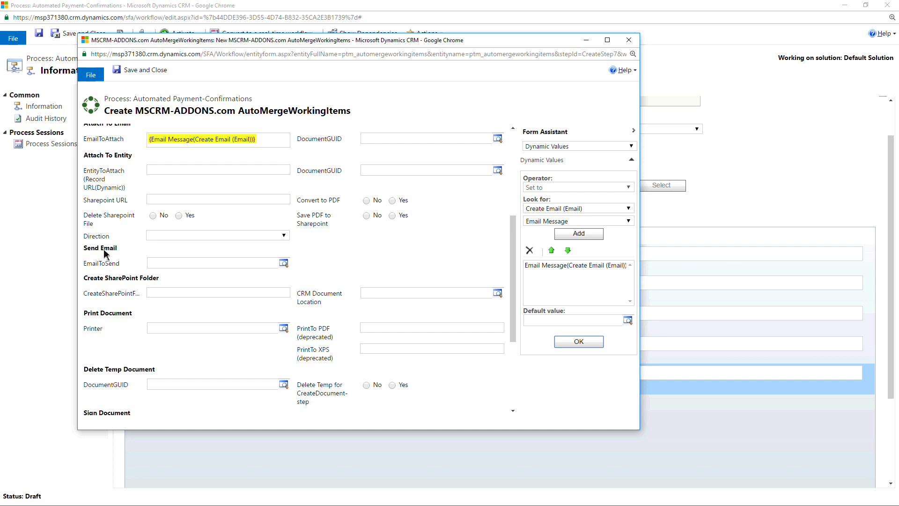
click(161, 263)
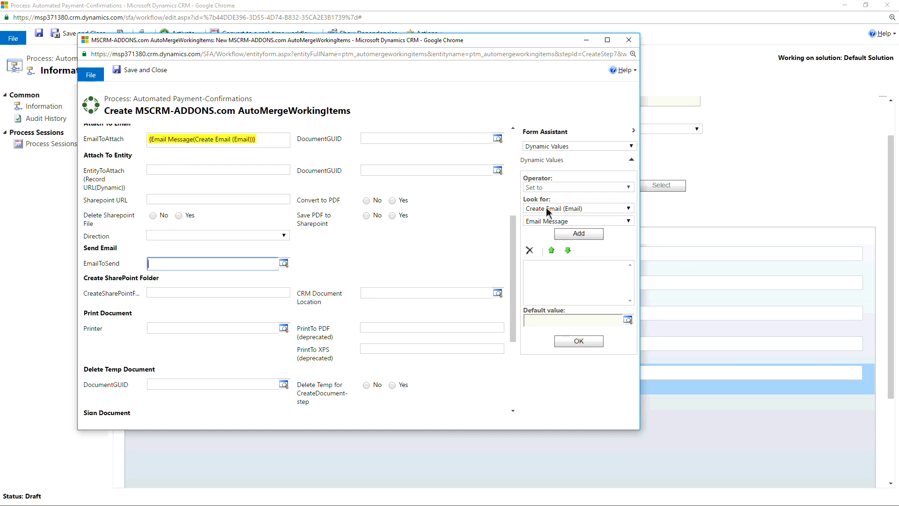
click(628, 210)
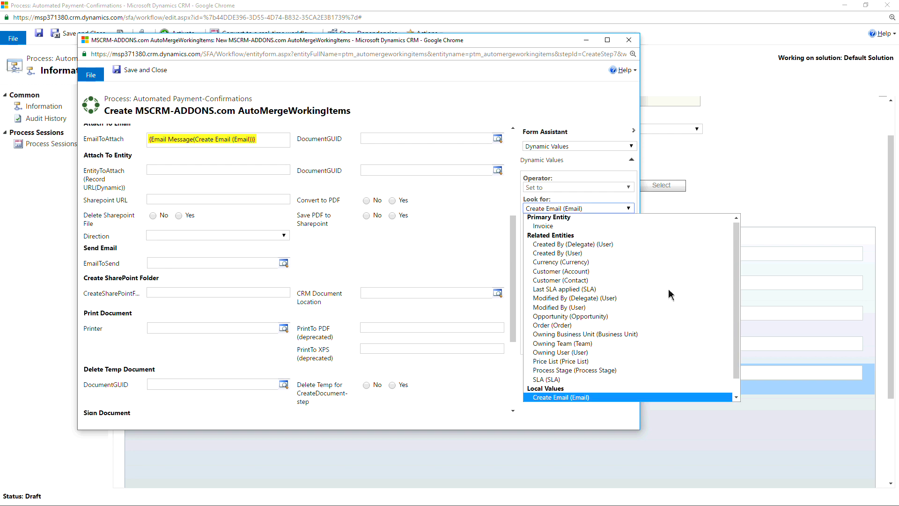
click(608, 399)
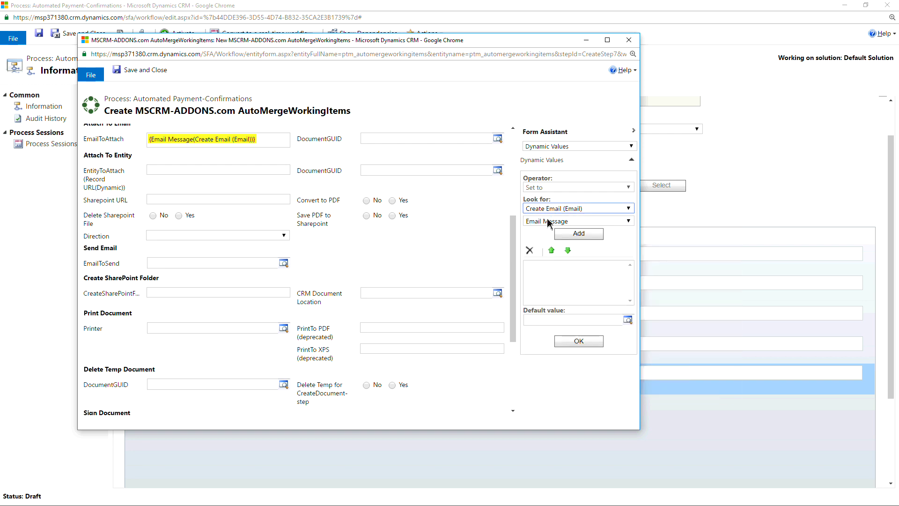
click(585, 236)
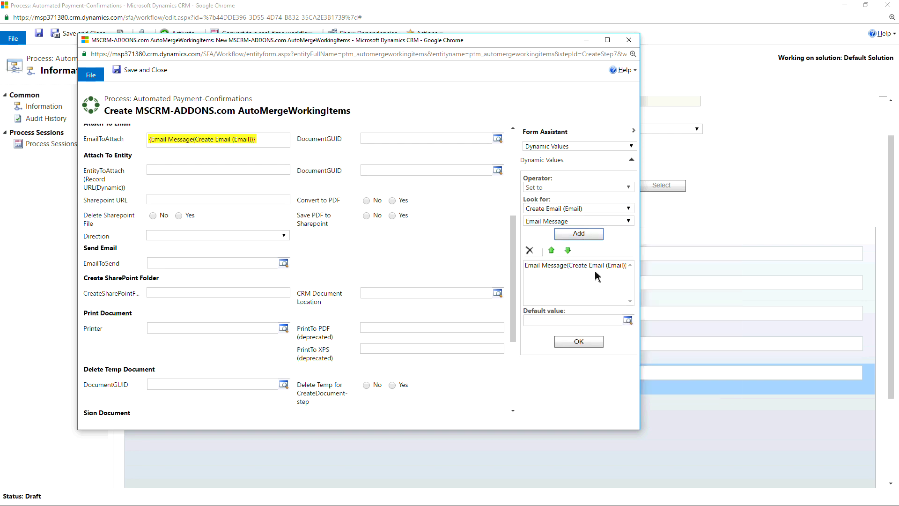
click(578, 347)
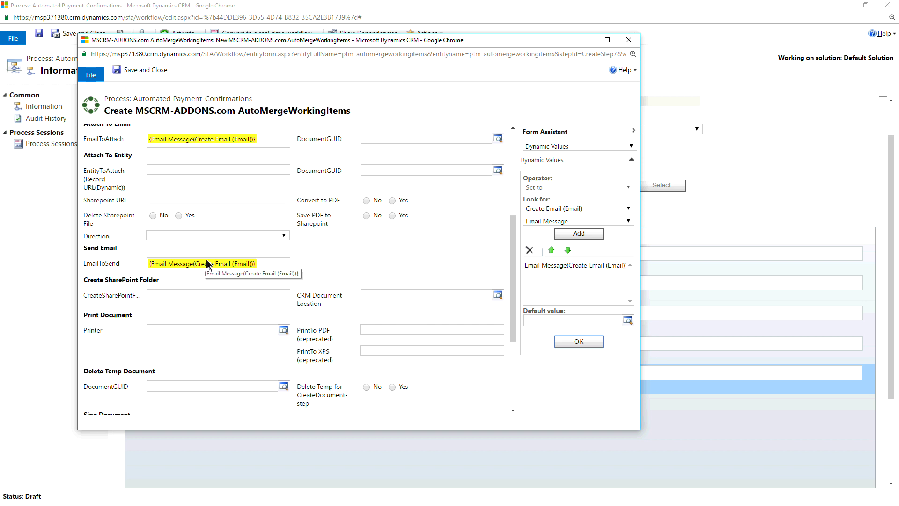
scroll(262, 285, up, 4)
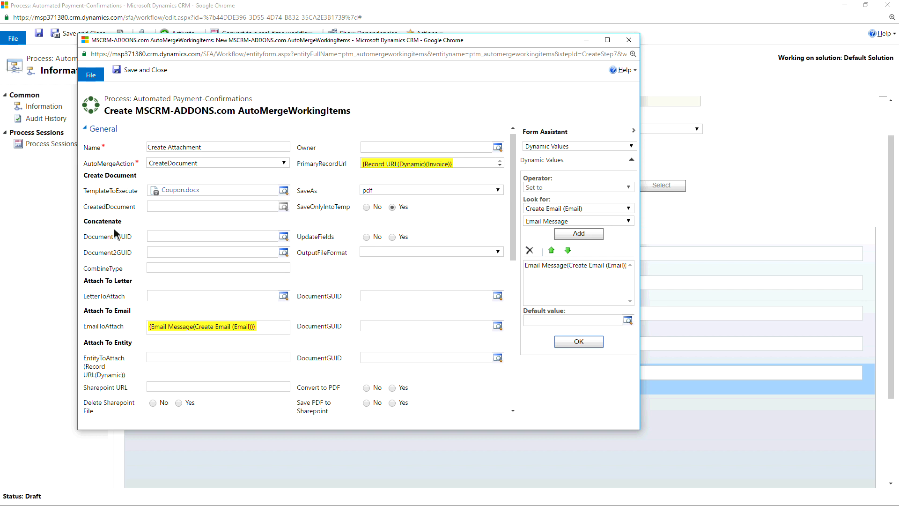
Review the Create Attachment working item's template, EmailToAttach and EmailToSend settings, and save and close it
scroll(119, 328, down, 1)
scroll(119, 328, down, 3)
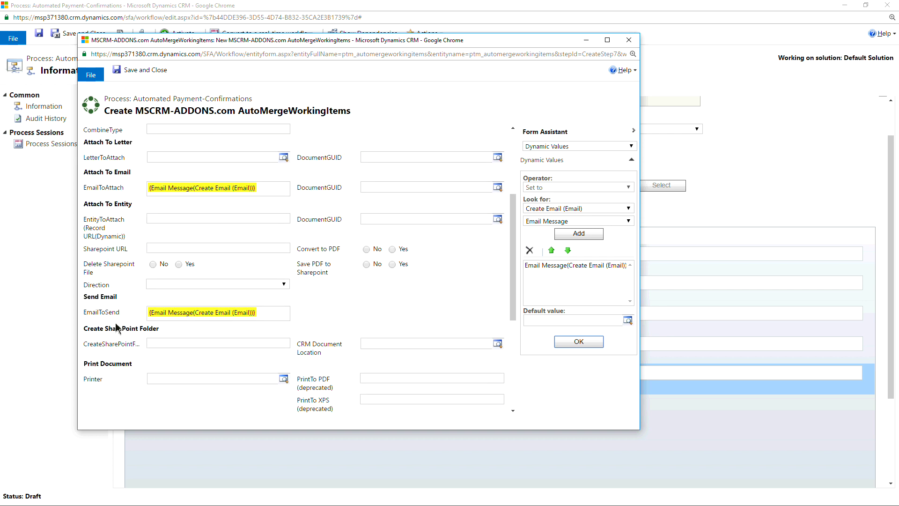
scroll(136, 321, up, 3)
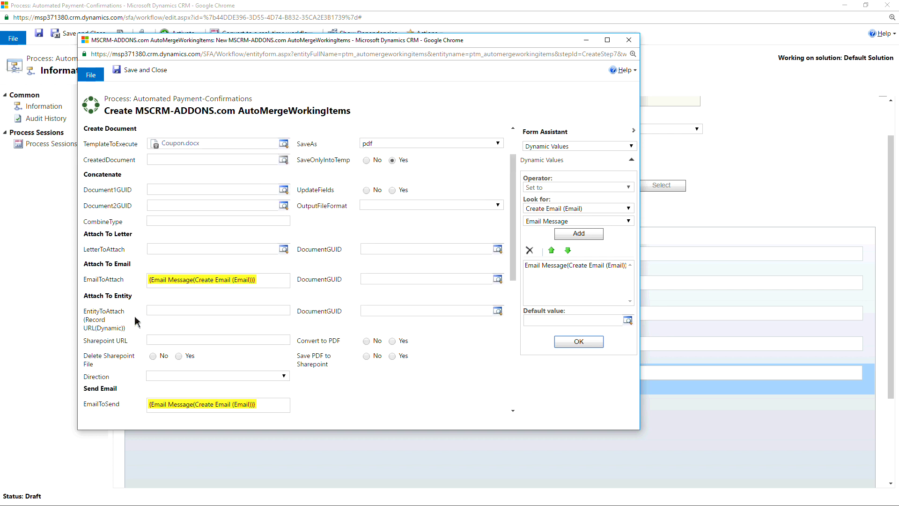
scroll(287, 252, up, 2)
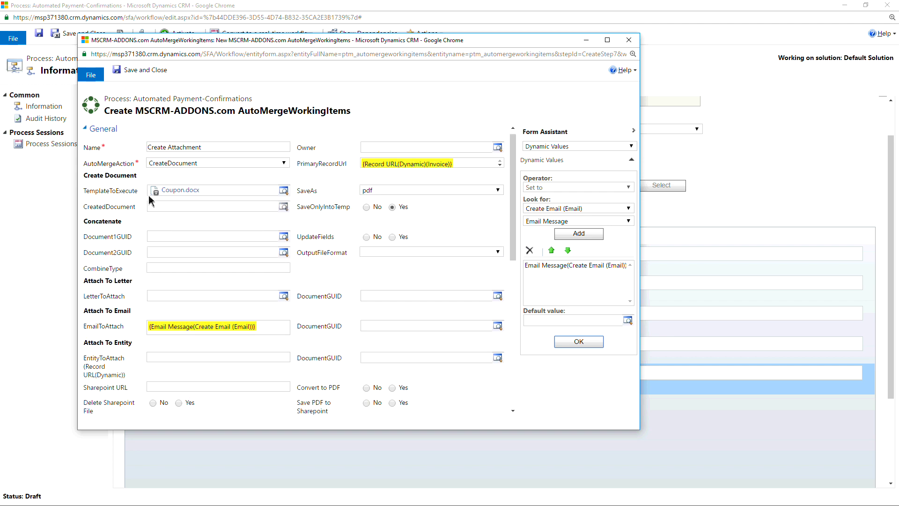
scroll(225, 279, down, 1)
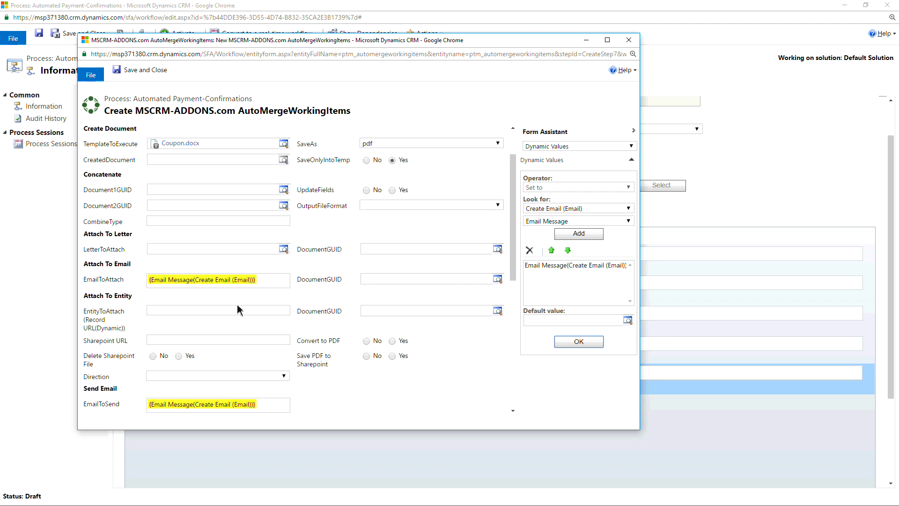
scroll(237, 305, down, 2)
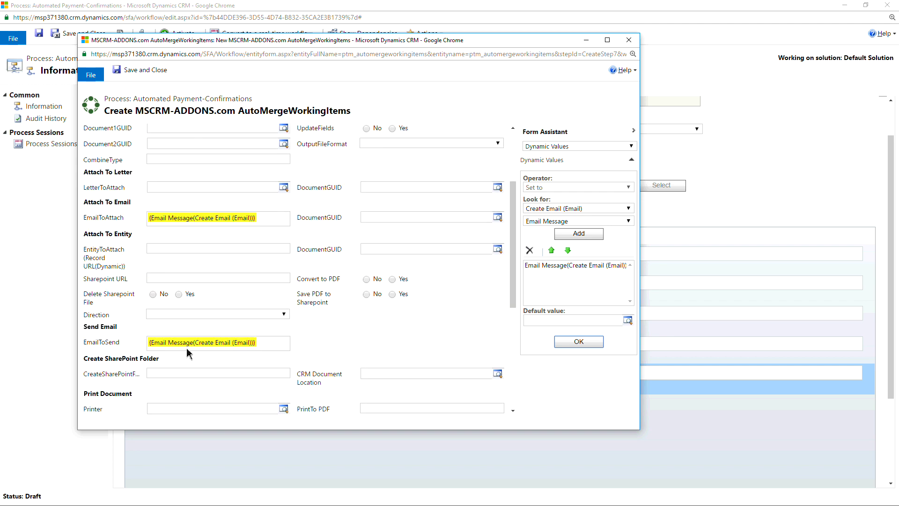
click(145, 72)
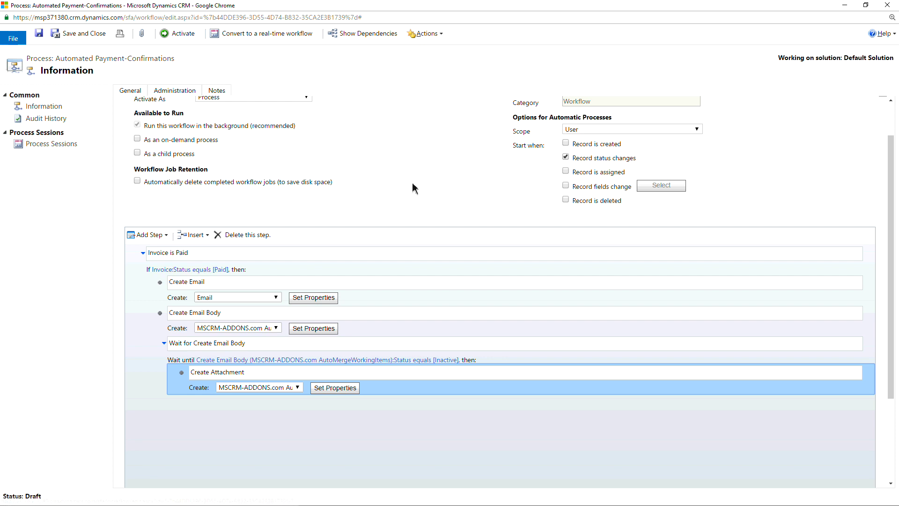
Save the Automated Payment-Confirmations workflow and activate it
click(37, 36)
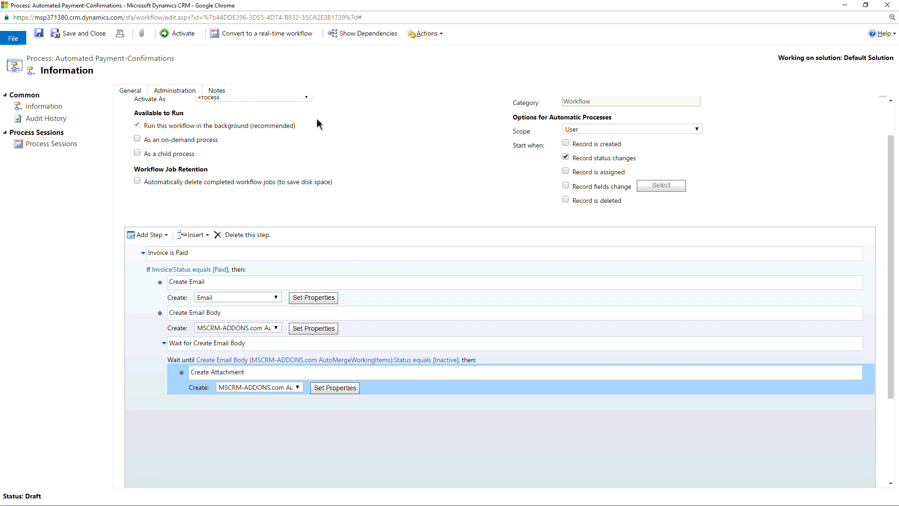
click(182, 35)
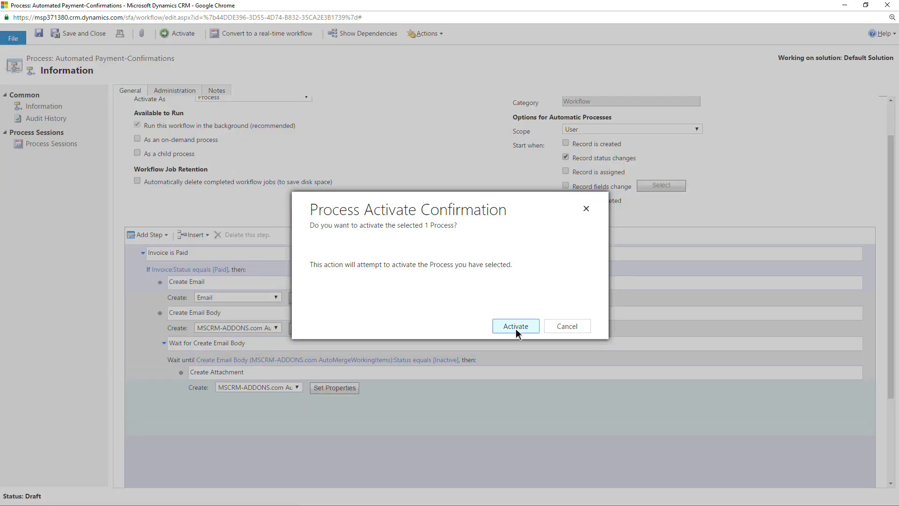
click(516, 326)
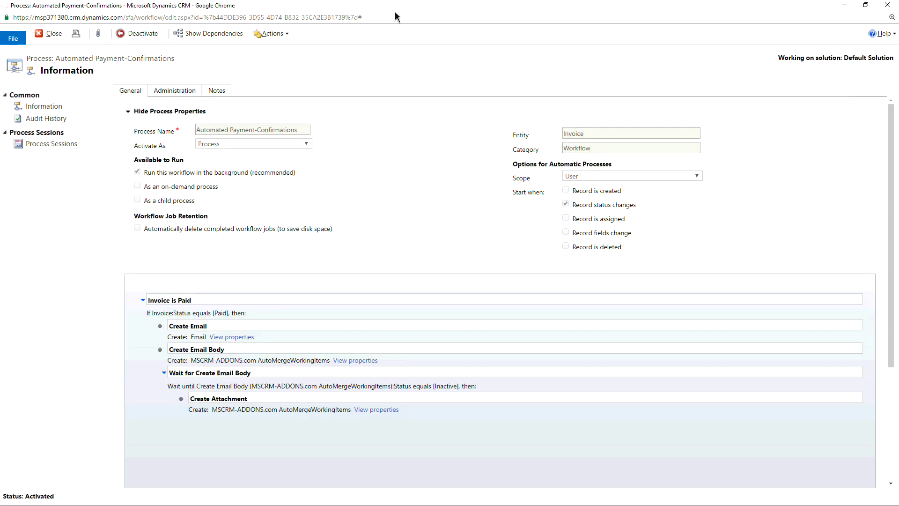
Move the workflow window aside and mark the Home PC invoice as paid with the status reason Complete
double_click(398, 11)
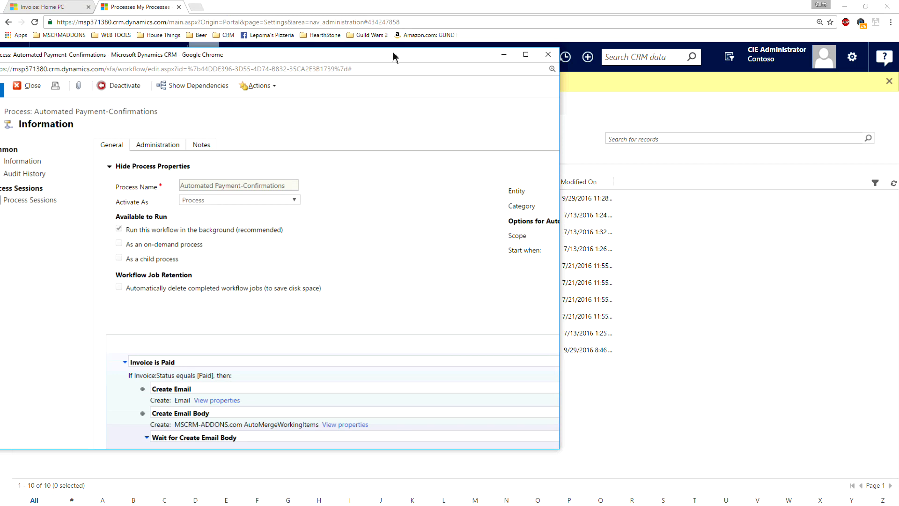
drag(357, 66, 604, 52)
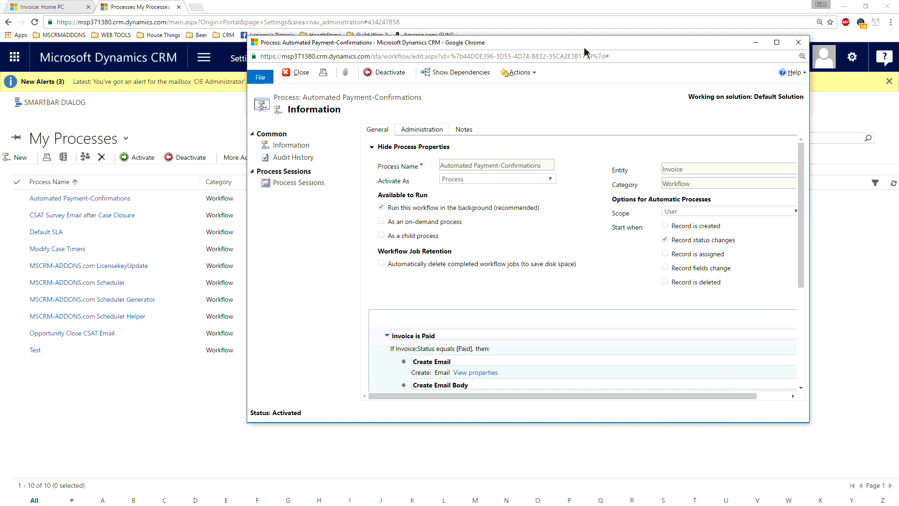
drag(438, 42, 539, 25)
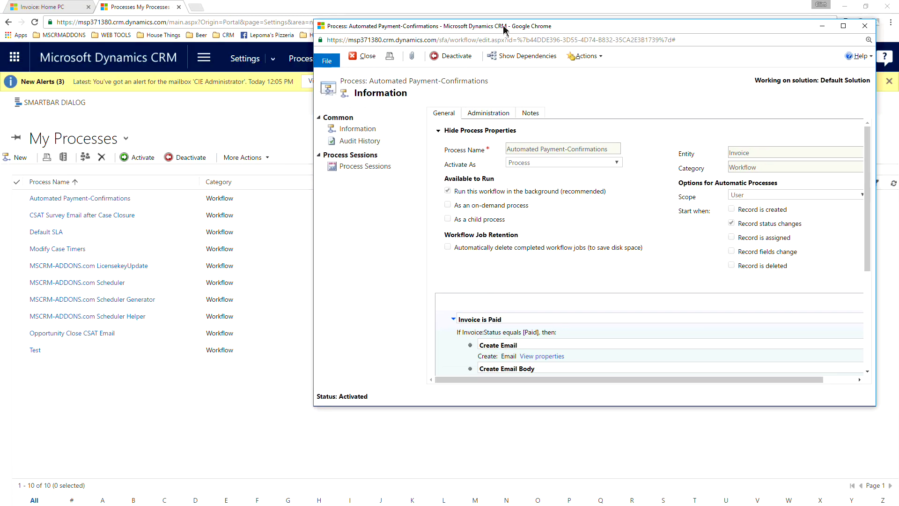
click(56, 9)
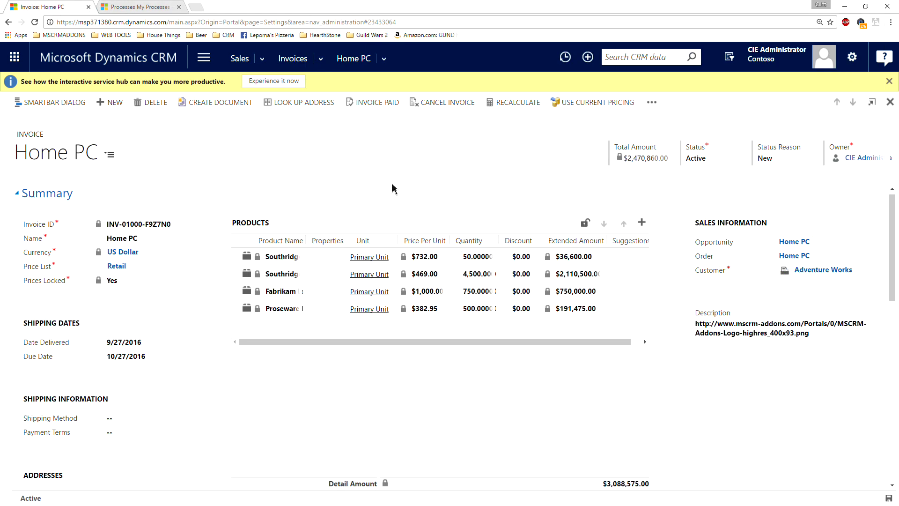
click(366, 106)
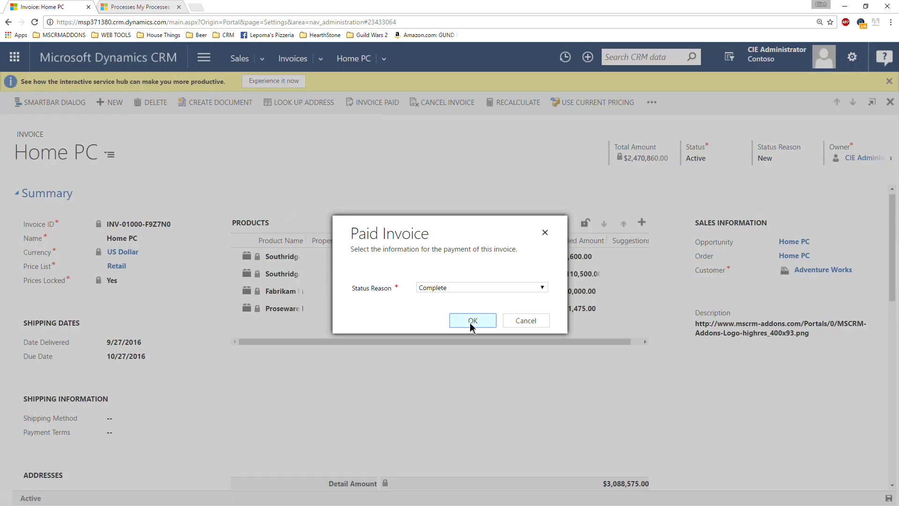
click(465, 289)
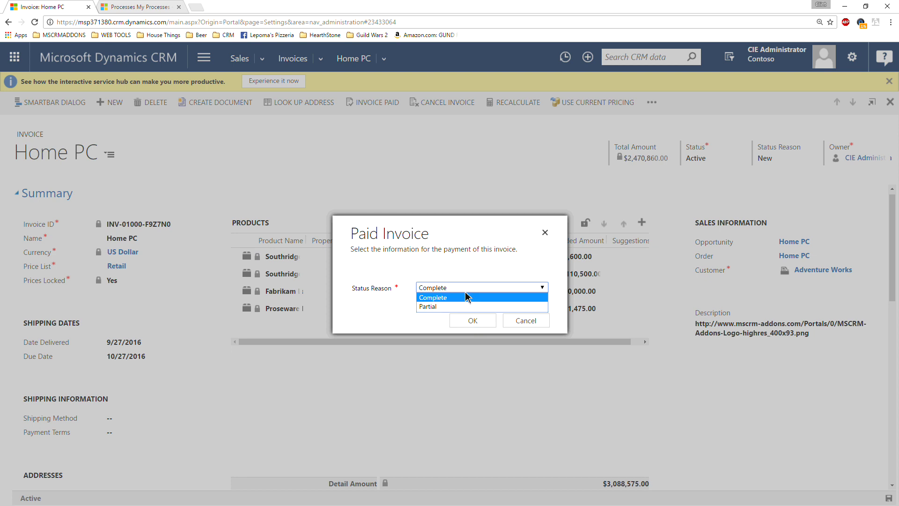
click(435, 298)
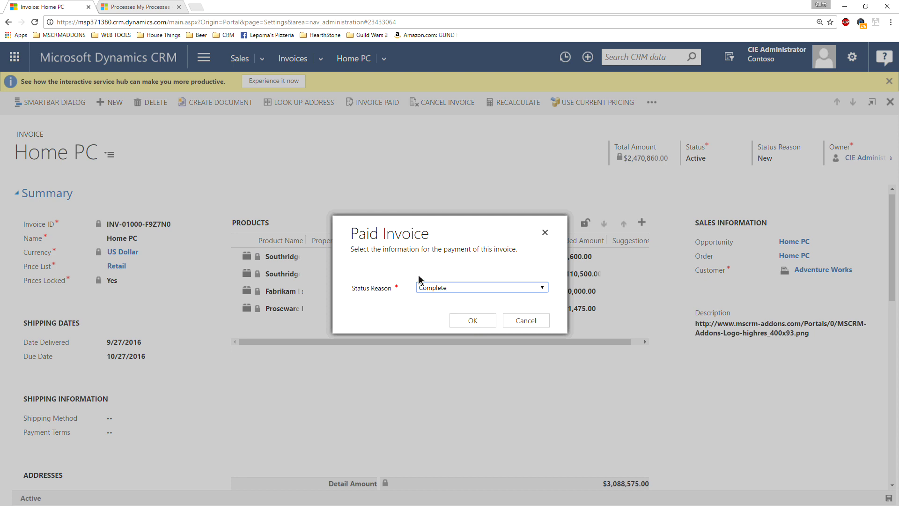
click(471, 321)
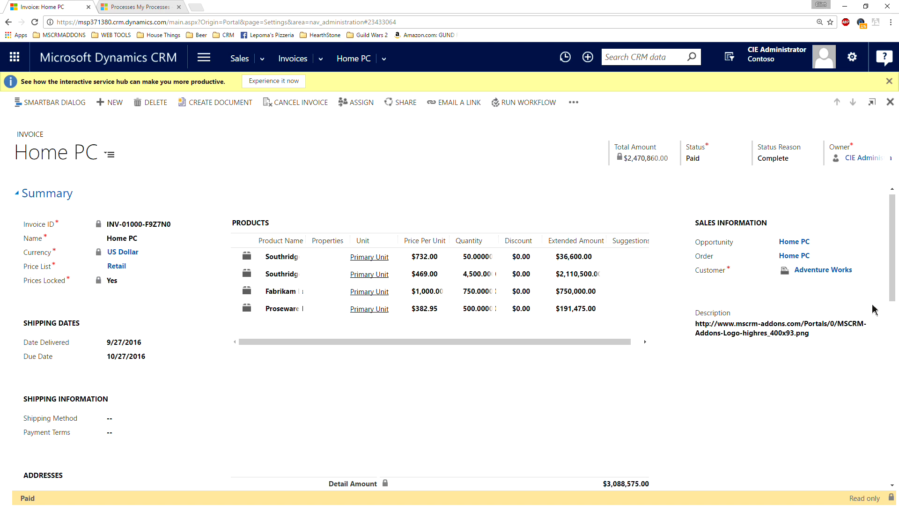
Monitor the Home PC run in the workflow's process sessions, refreshing its status repeatedly, and minimize the workflow window
key(alt+Tab)
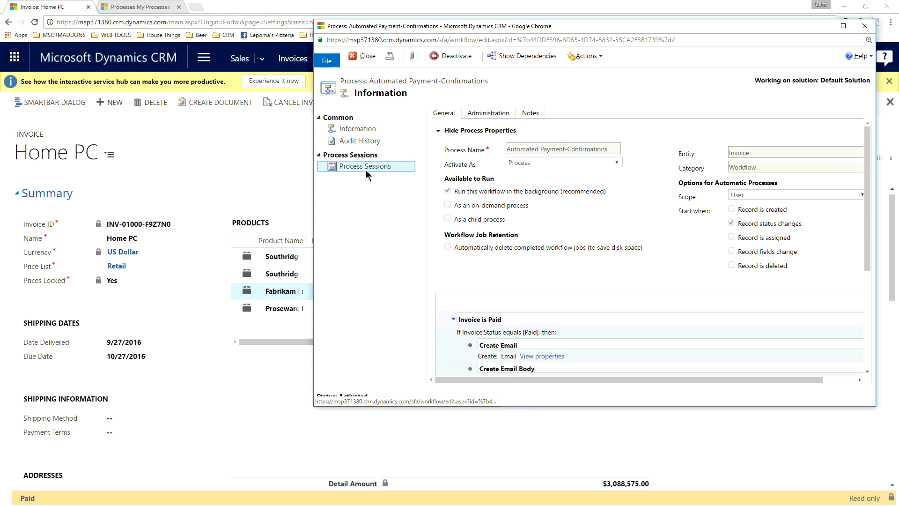
click(366, 168)
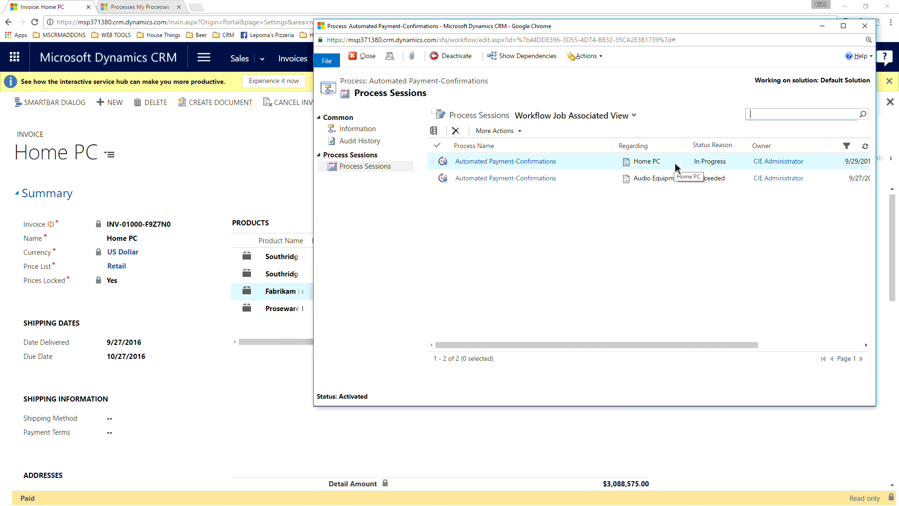
double_click(496, 27)
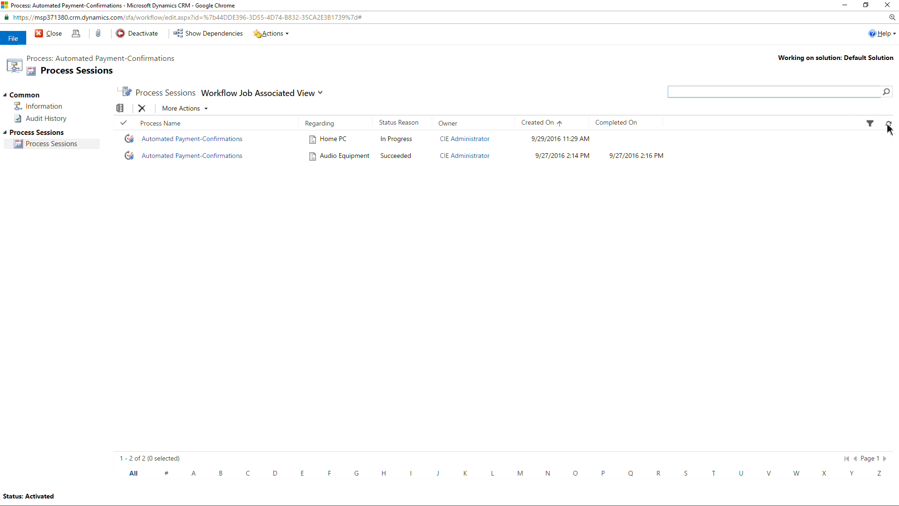
click(888, 124)
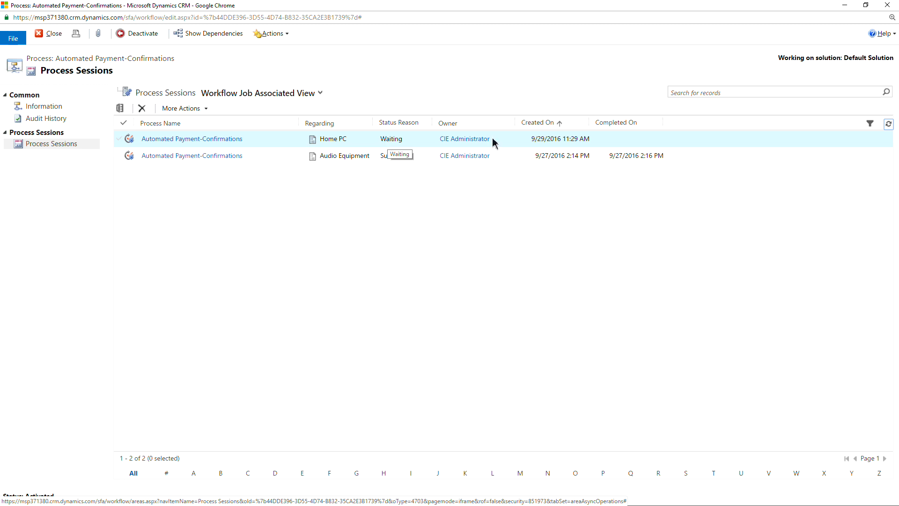
click(889, 124)
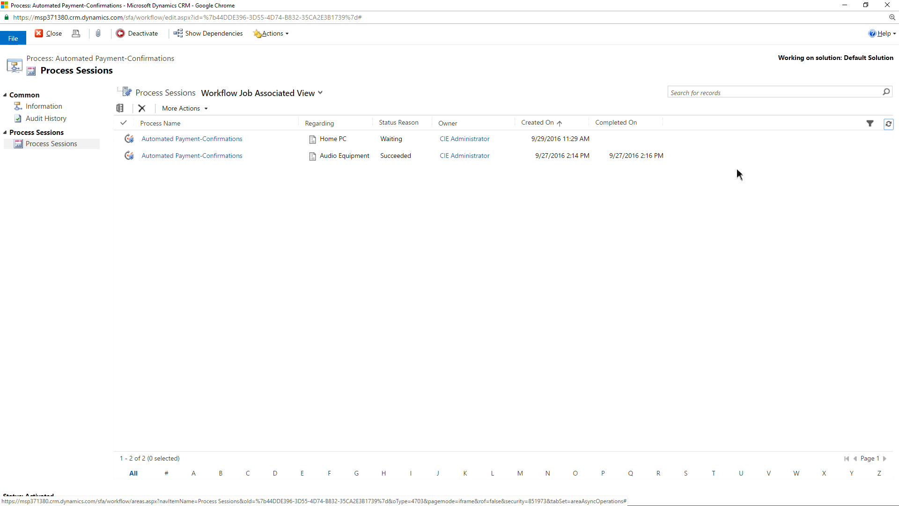
click(889, 124)
click(889, 125)
click(889, 125)
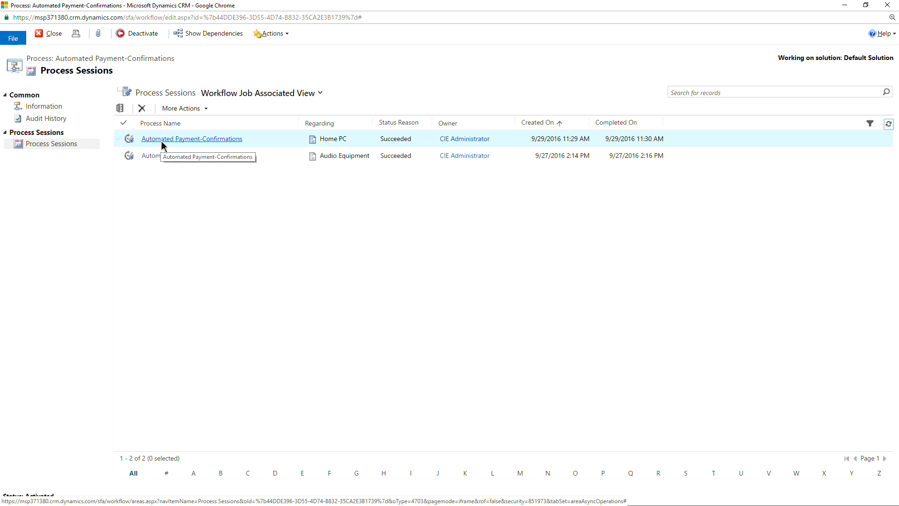
click(866, 6)
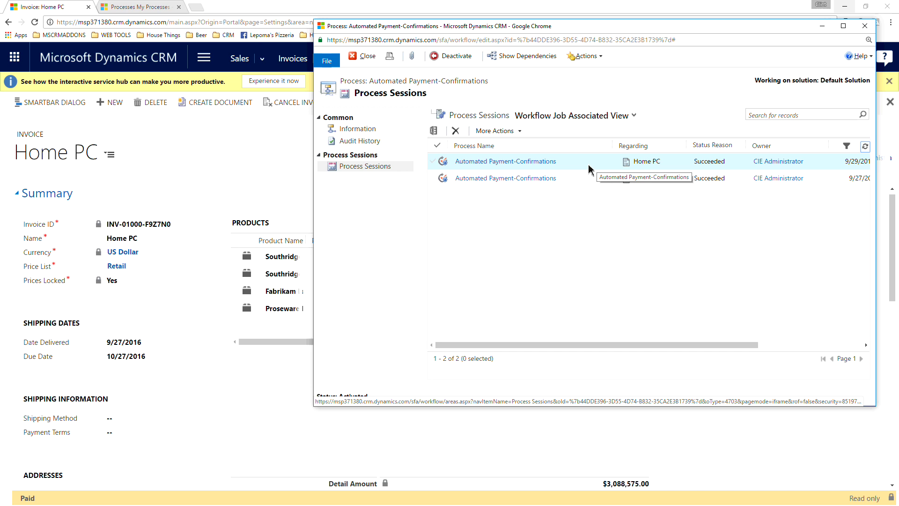
drag(569, 31, 526, 29)
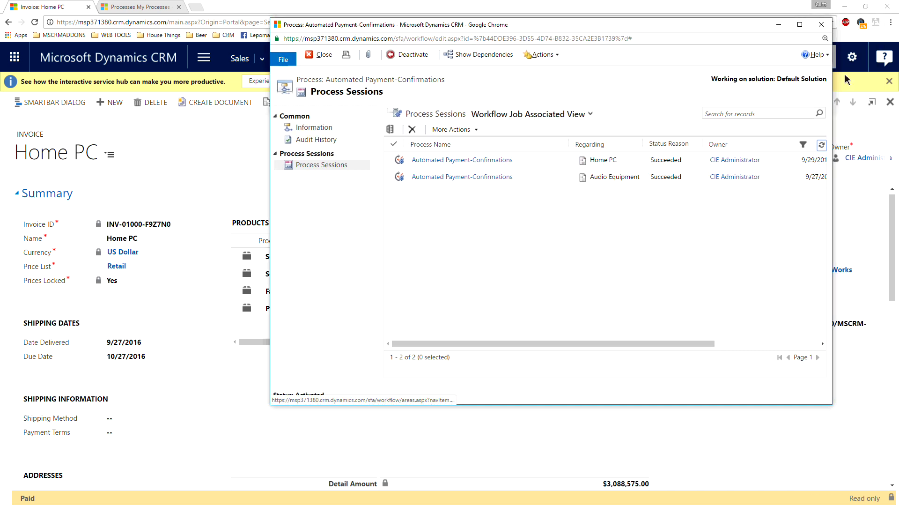
click(779, 26)
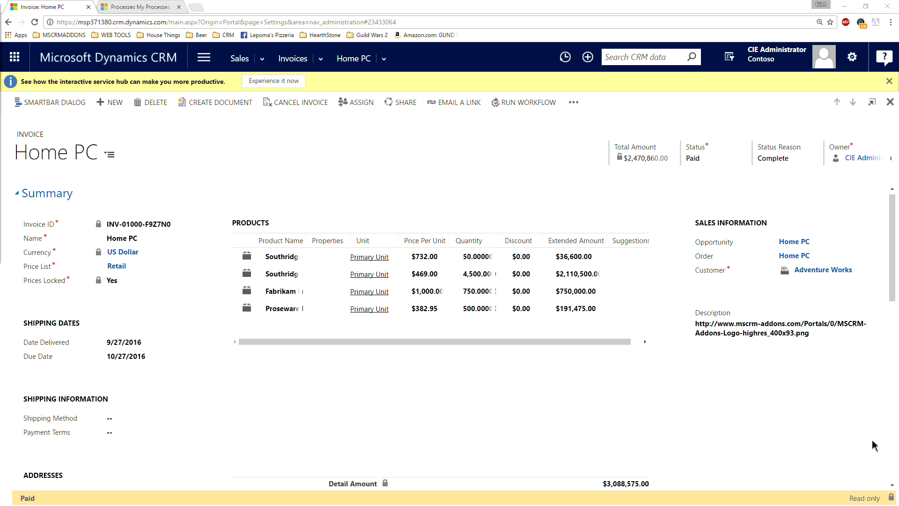
Switch to the received payment confirmation email in Outlook and check the invoice number and the greeting in its body
key(alt+Tab)
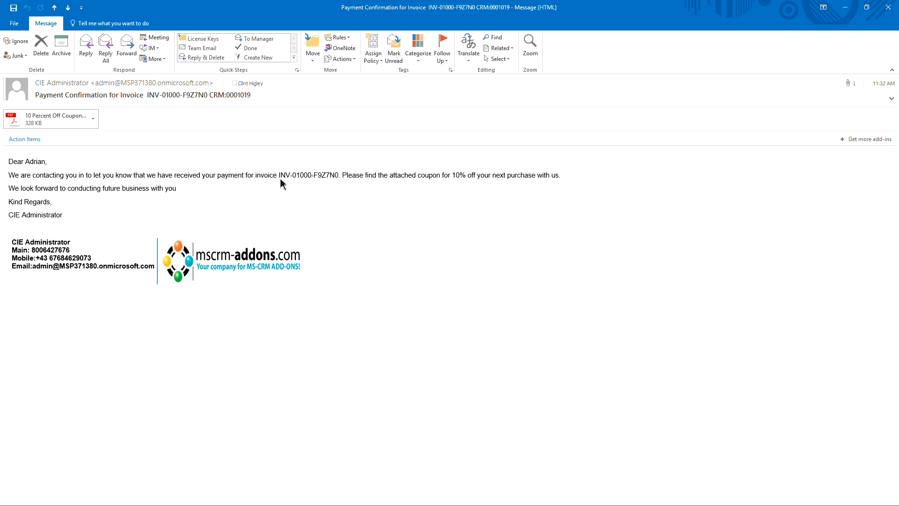
drag(280, 180, 334, 183)
double_click(36, 167)
Preview the 10 Percent Off Coupon PDF attachment, examine its whole page, and close the message
click(36, 121)
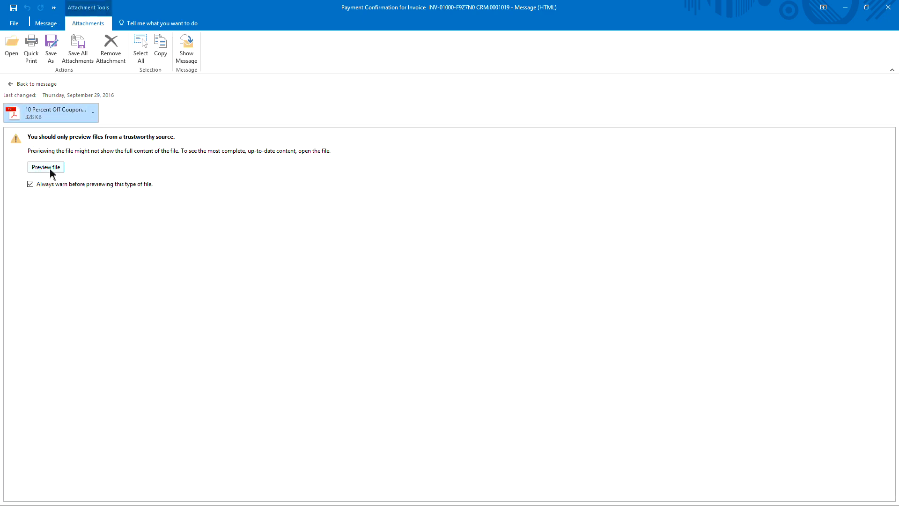
click(51, 169)
scroll(324, 279, down, 3)
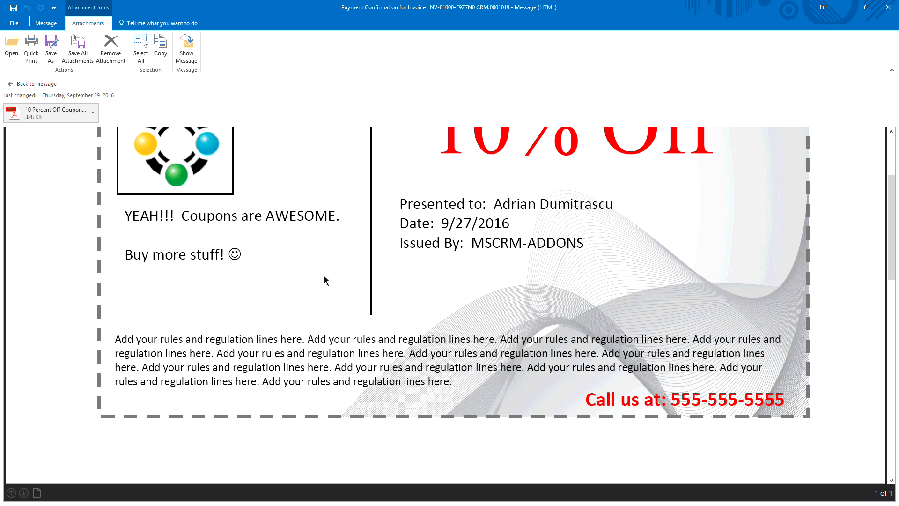
scroll(324, 280, up, 3)
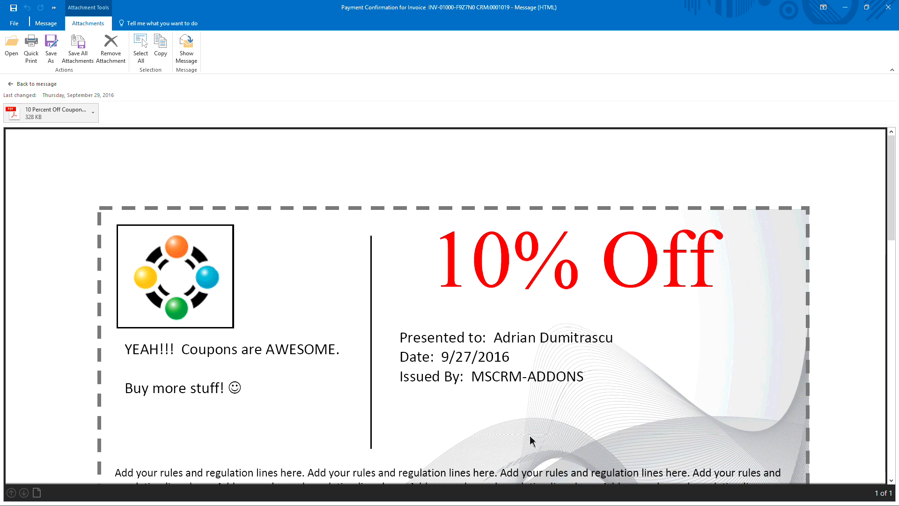
scroll(430, 383, down, 3)
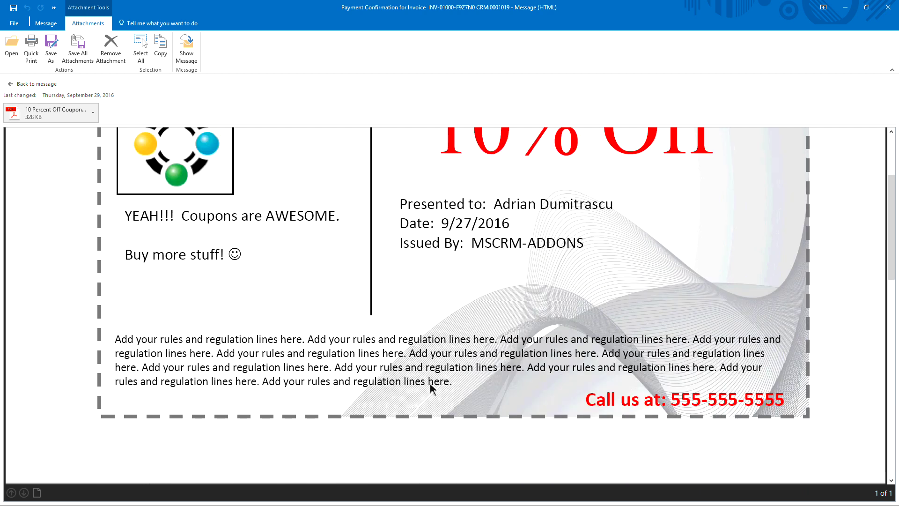
scroll(430, 383, up, 3)
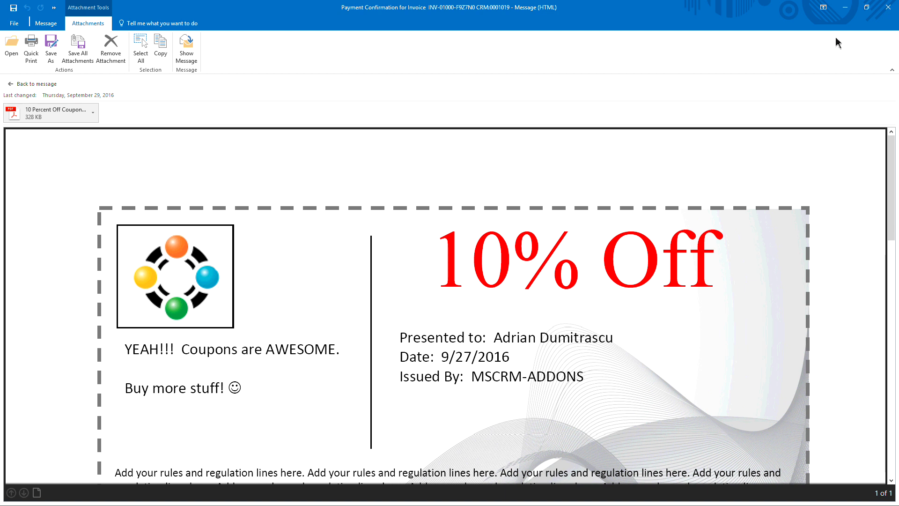
click(889, 8)
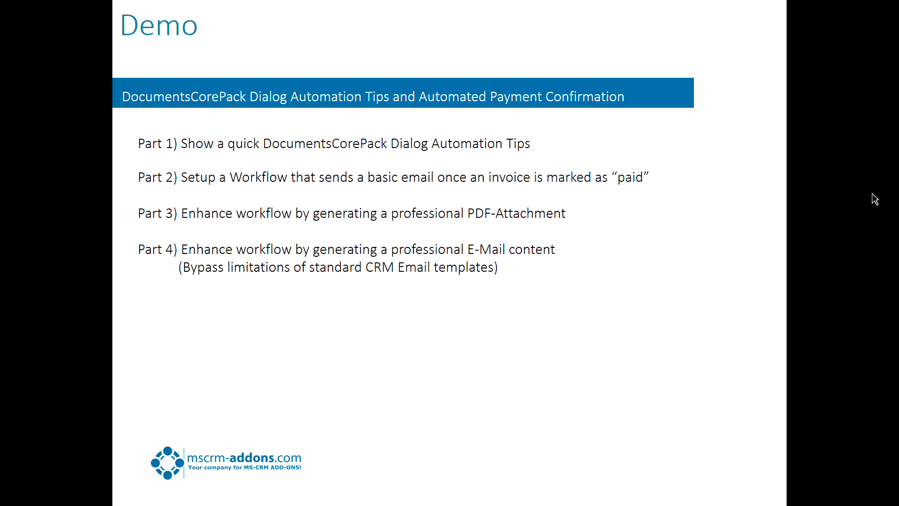
key(Right)
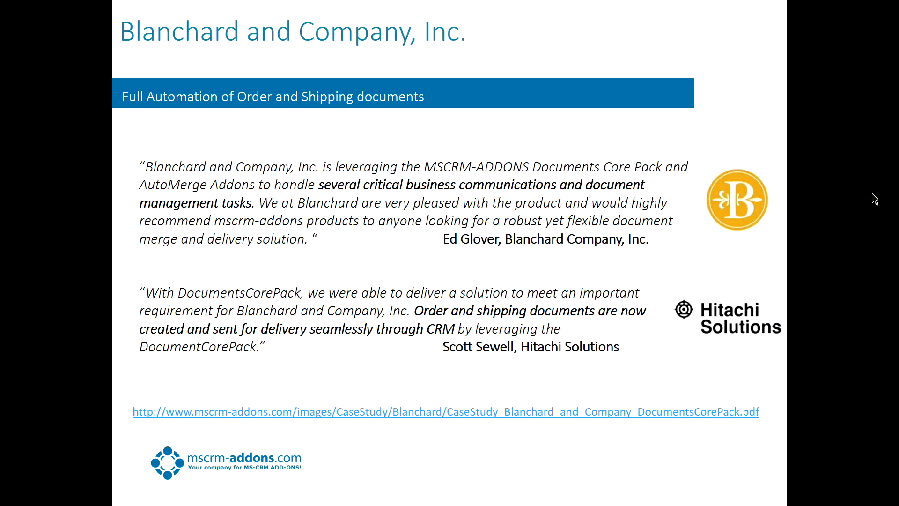